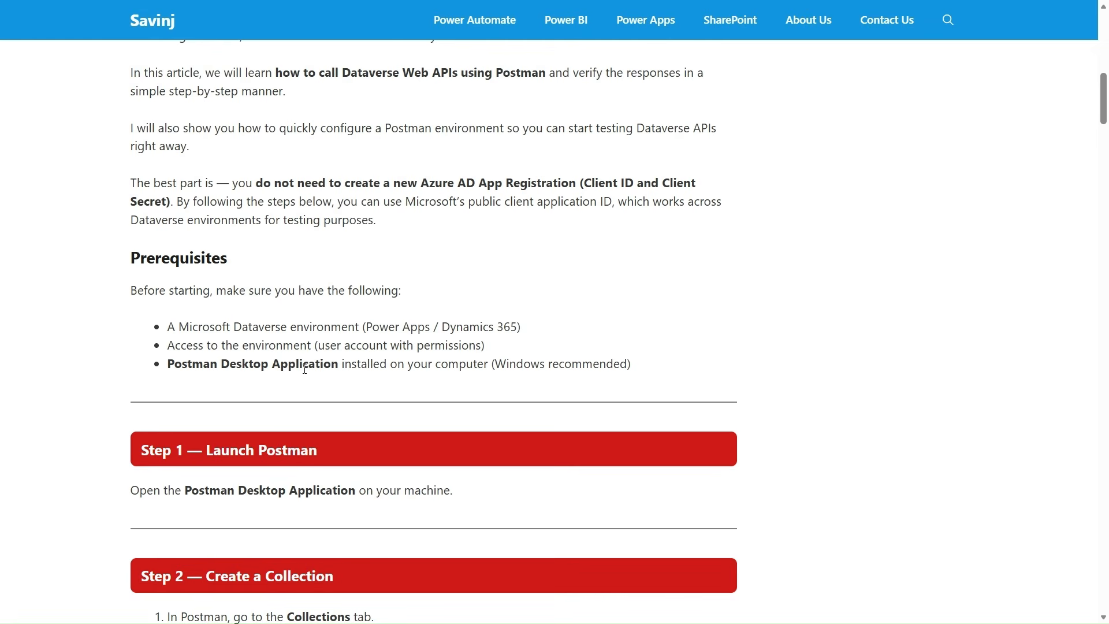
scroll(304, 369, "down", 2)
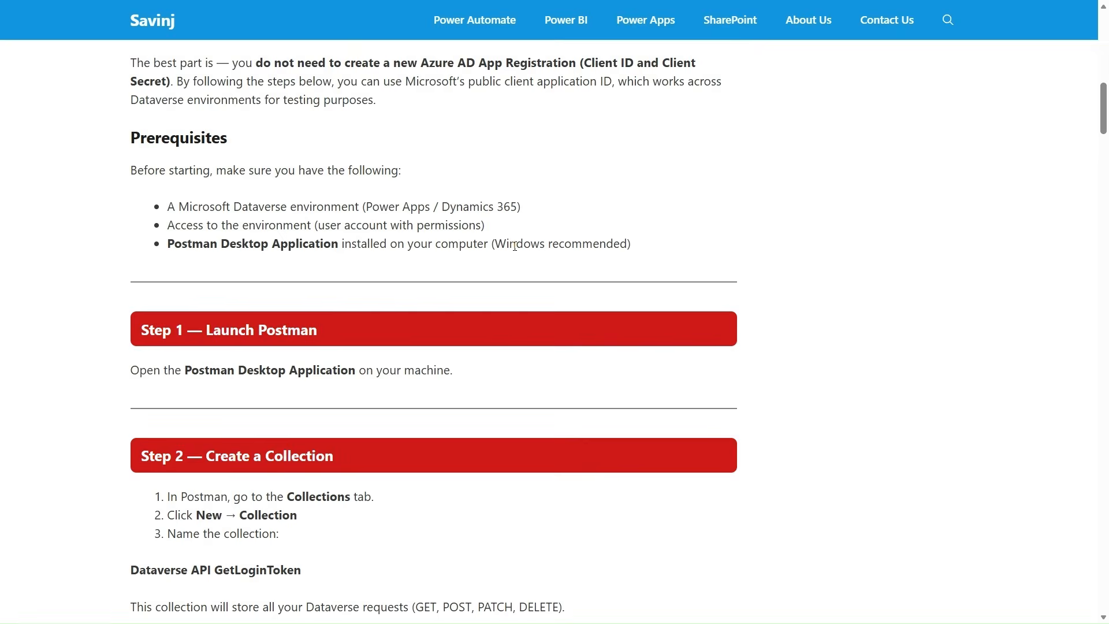
scroll(515, 246, "down", 1)
scroll(516, 250, "up", 4)
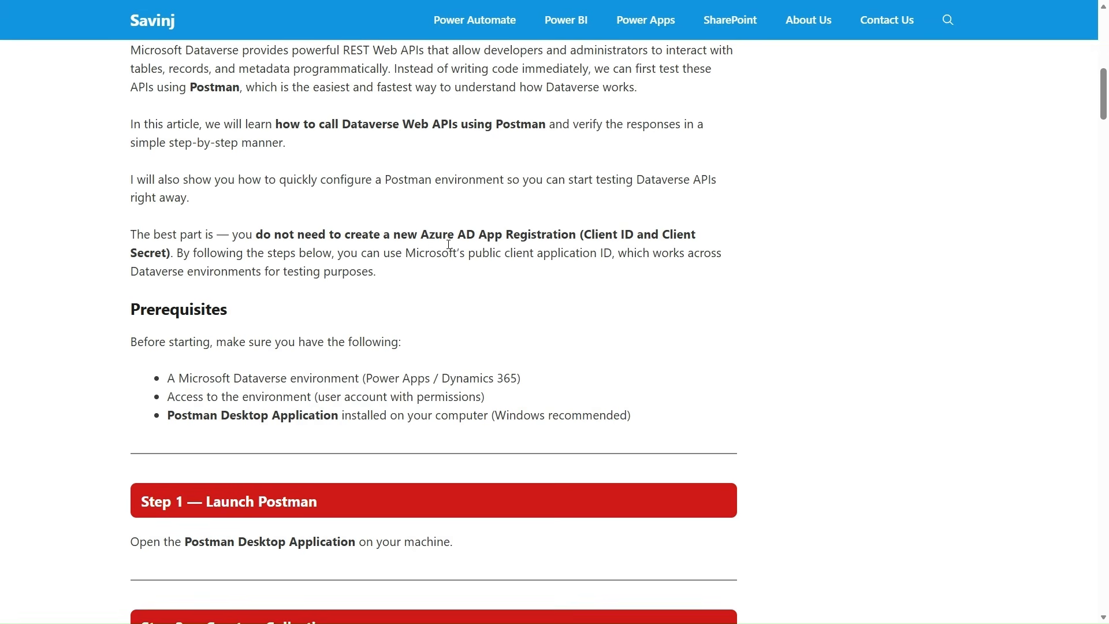
Step: Switch to the Azure portal, search for "app r" and open App registrations
left_click(605, 9)
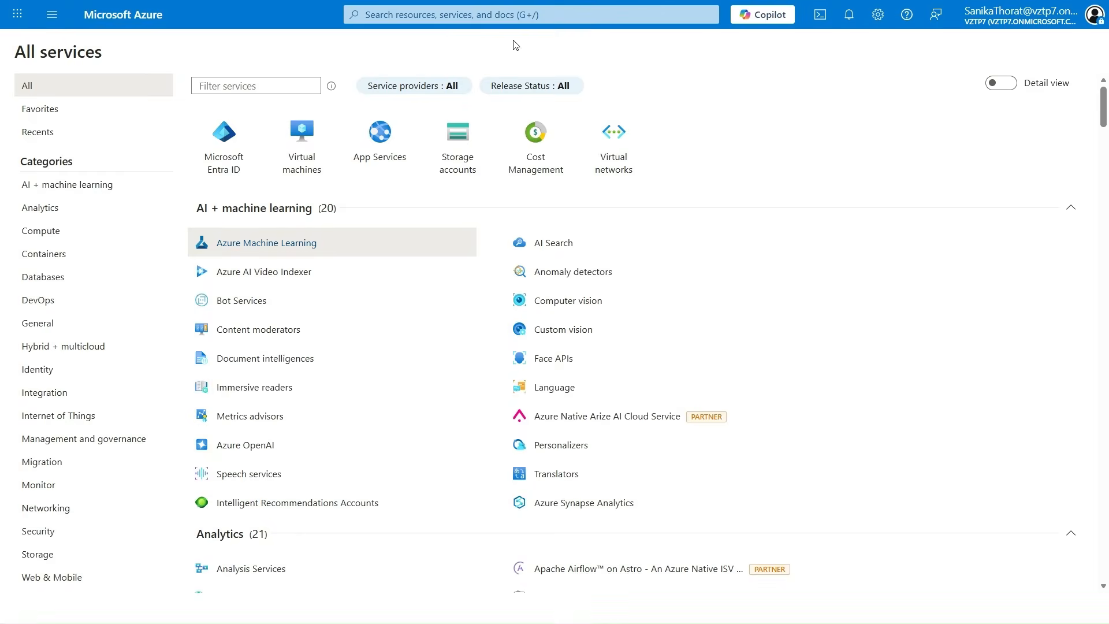
left_click(487, 11)
type("a")
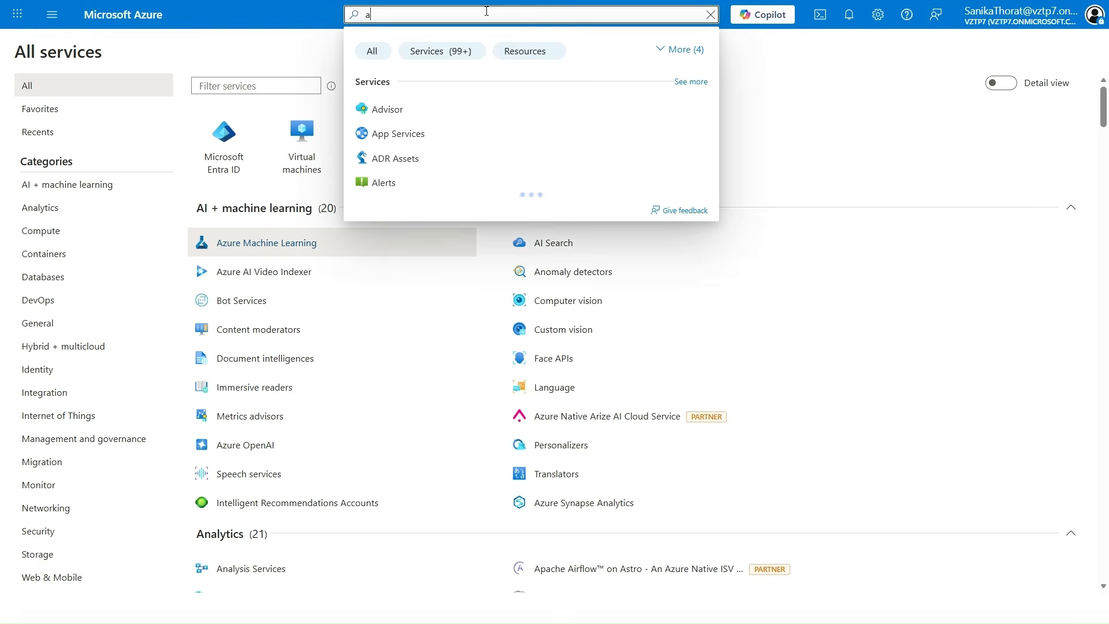
type("pp r")
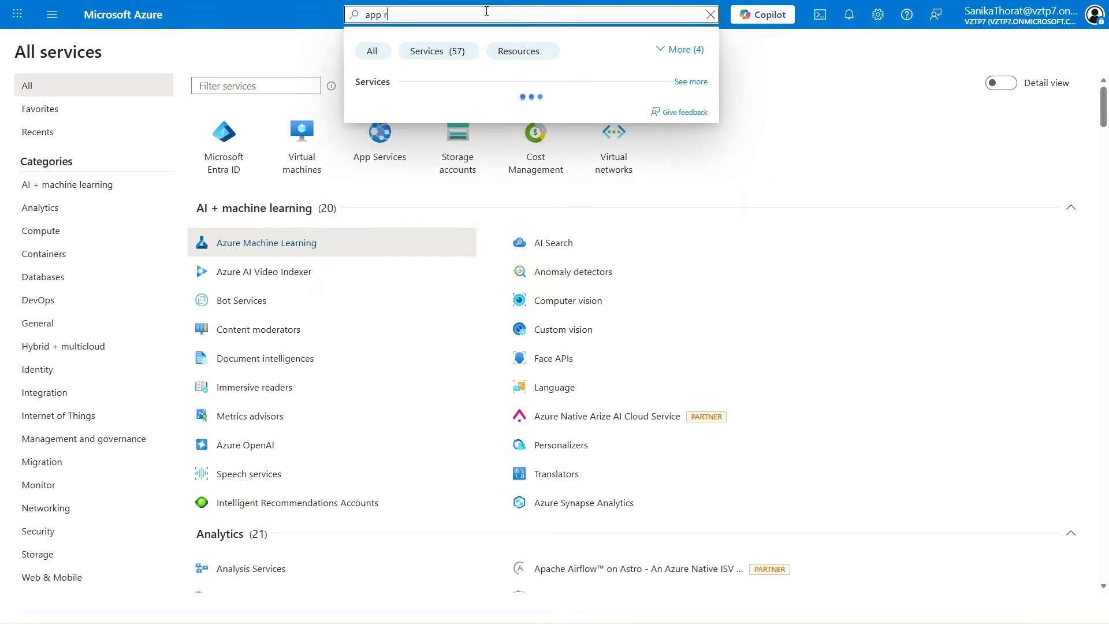
left_click(446, 108)
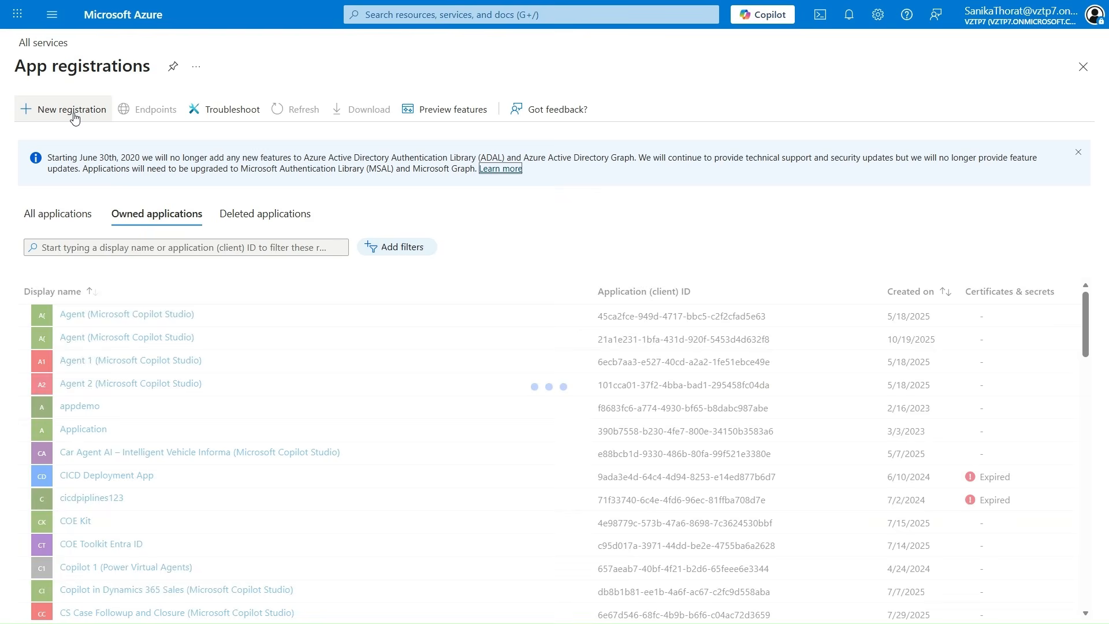
Step: Register a new application named PostmanAPITest for accounts in this organizational directory only
left_click(75, 114)
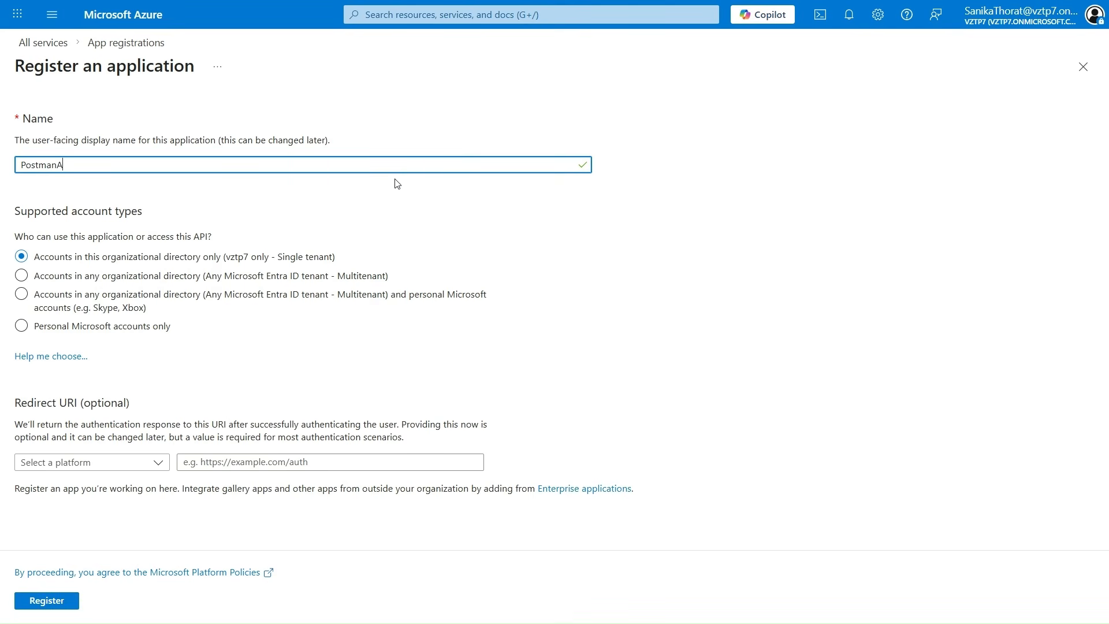
type("PostmanAPITest")
key("ctrl+a")
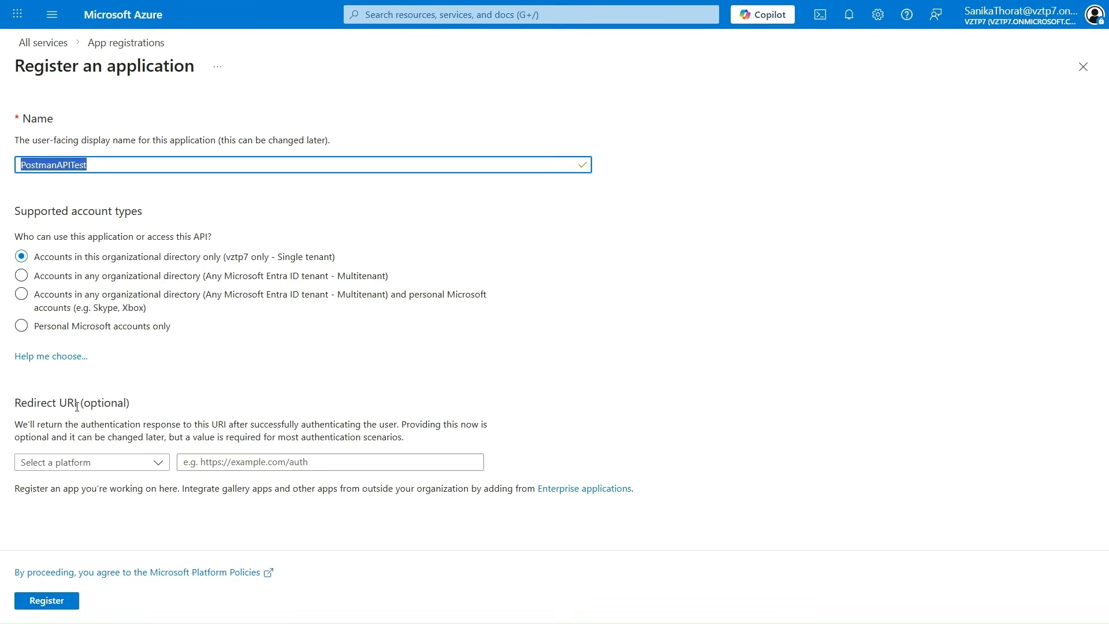
left_click(46, 601)
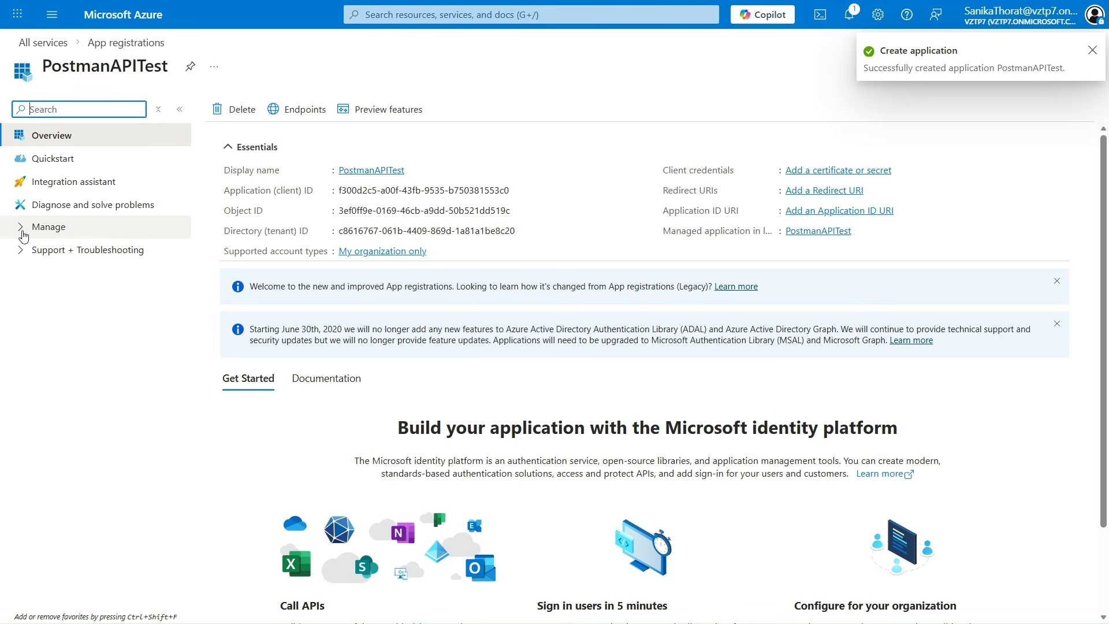
Step: Start an API permission request for Dynamics CRM on the PostmanAPITest application
left_click(22, 233)
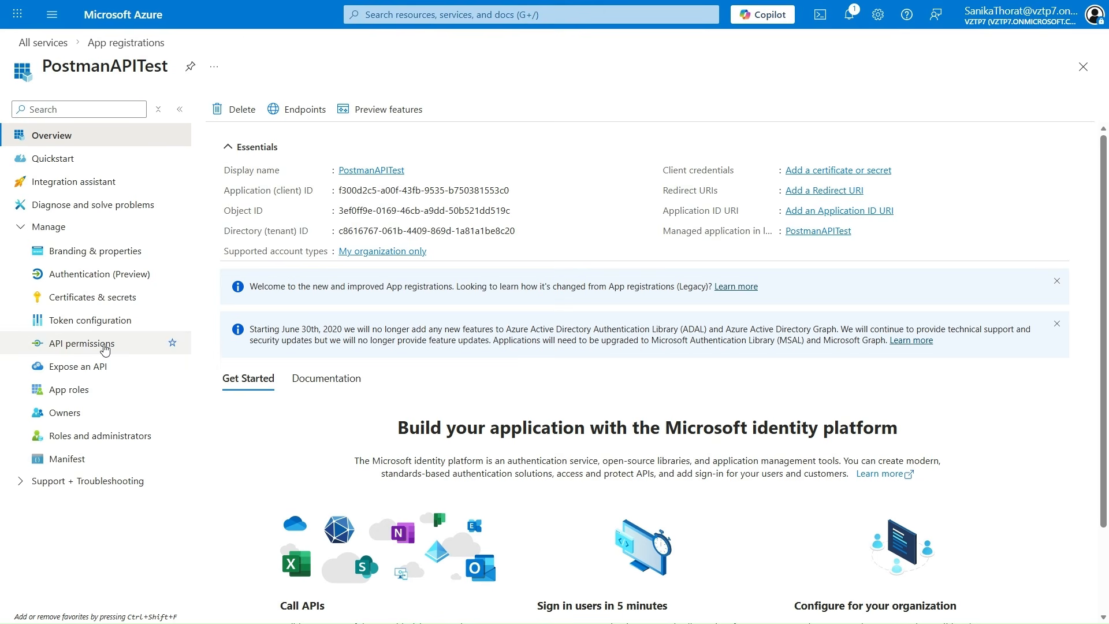
left_click(105, 349)
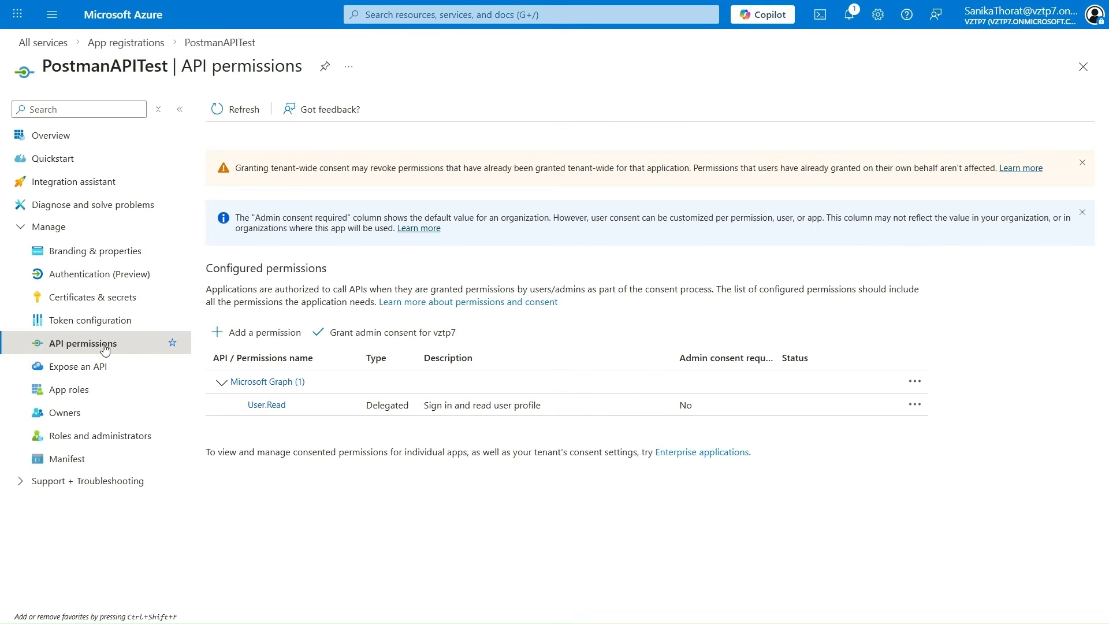
left_click(265, 333)
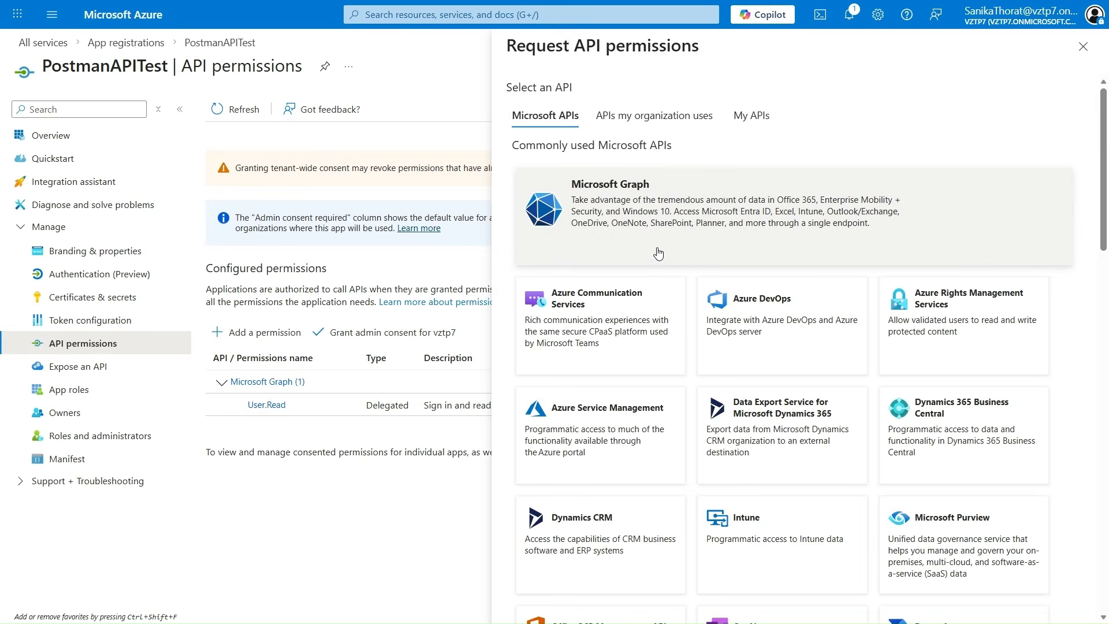
scroll(659, 253, "down", 1)
left_click(520, 468)
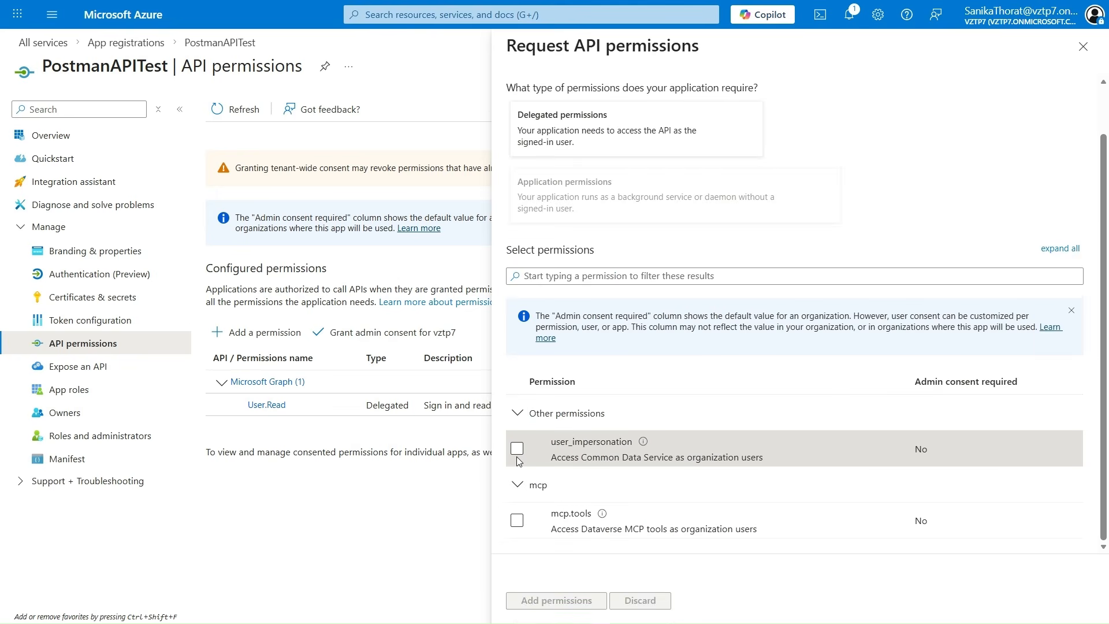
Step: Add the delegated permissions mcp.tools and user_impersonation, and grant admin consent for vztp7
left_click(518, 522)
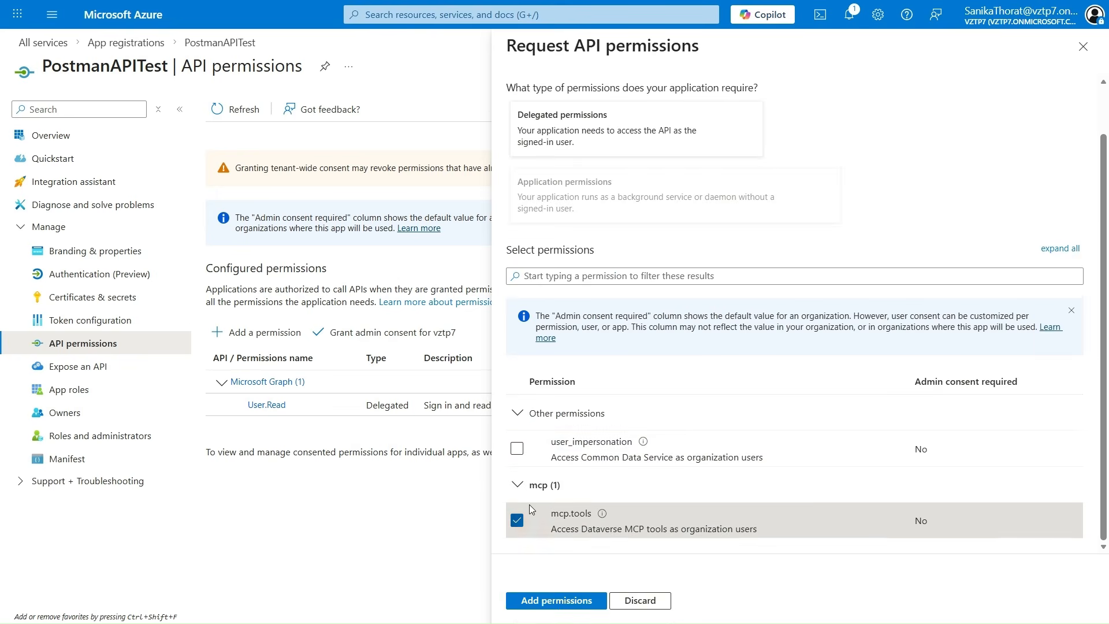
left_click(517, 449)
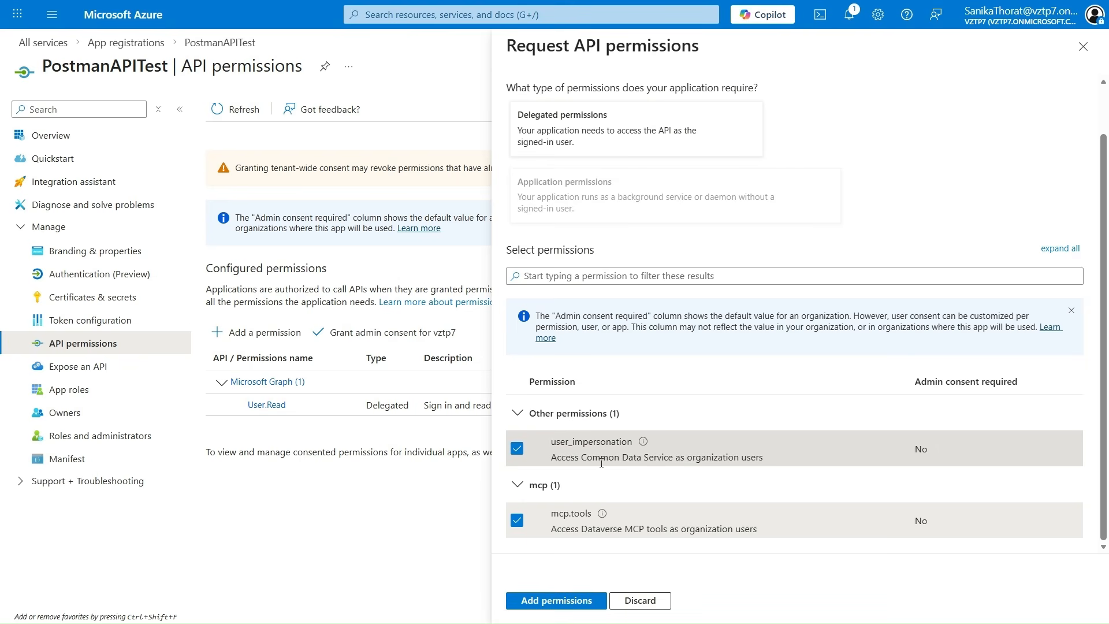
scroll(602, 463, "up", 1)
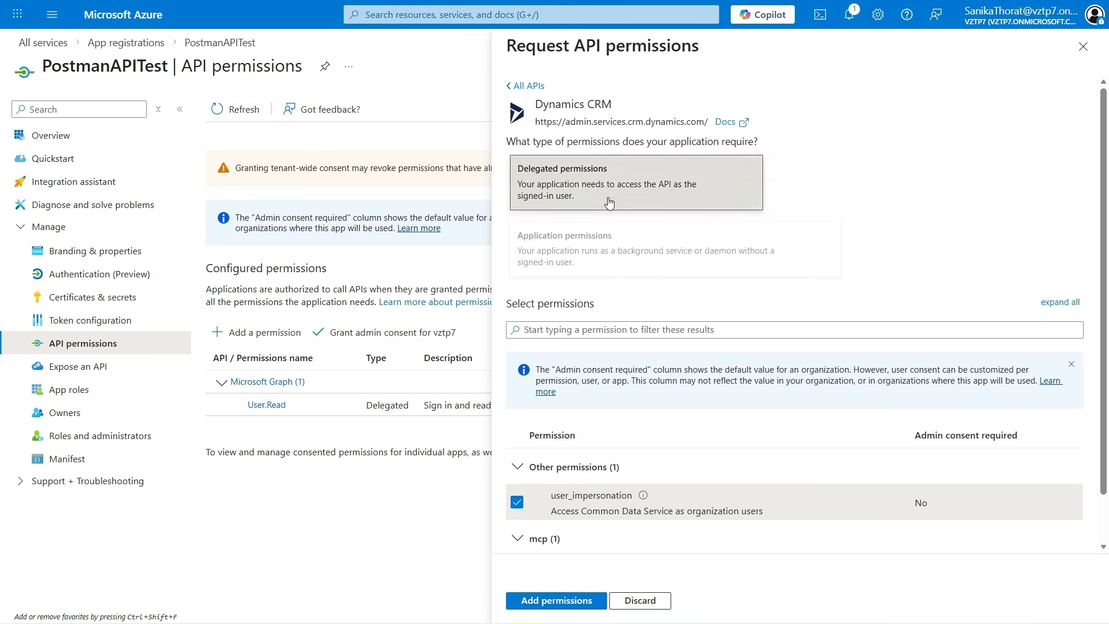
scroll(579, 300, "down", 1)
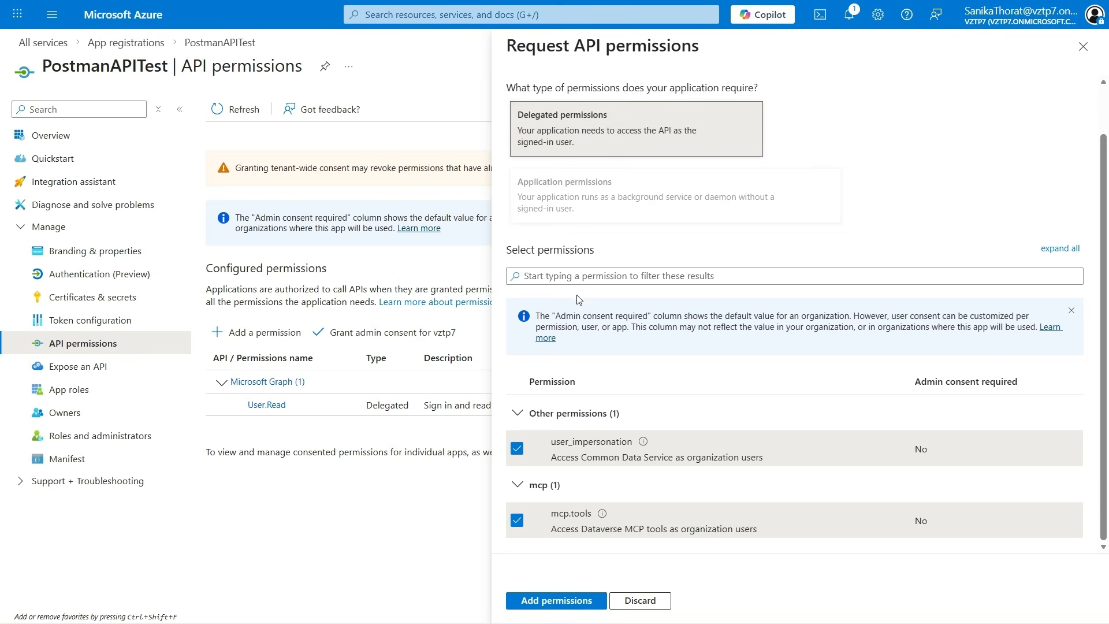
left_click(565, 601)
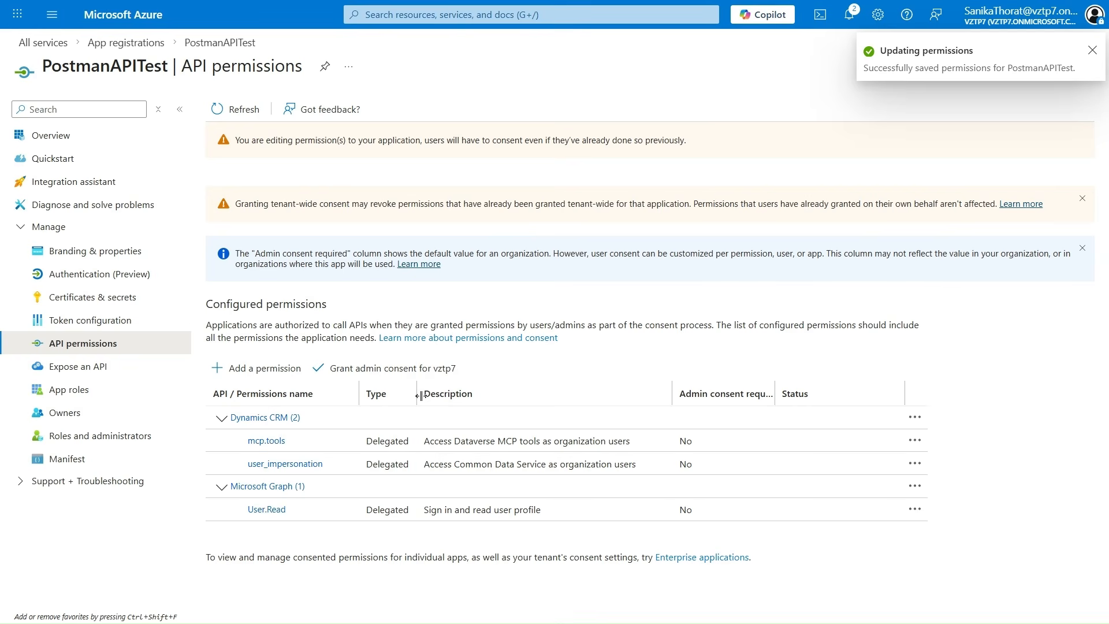
left_click(367, 375)
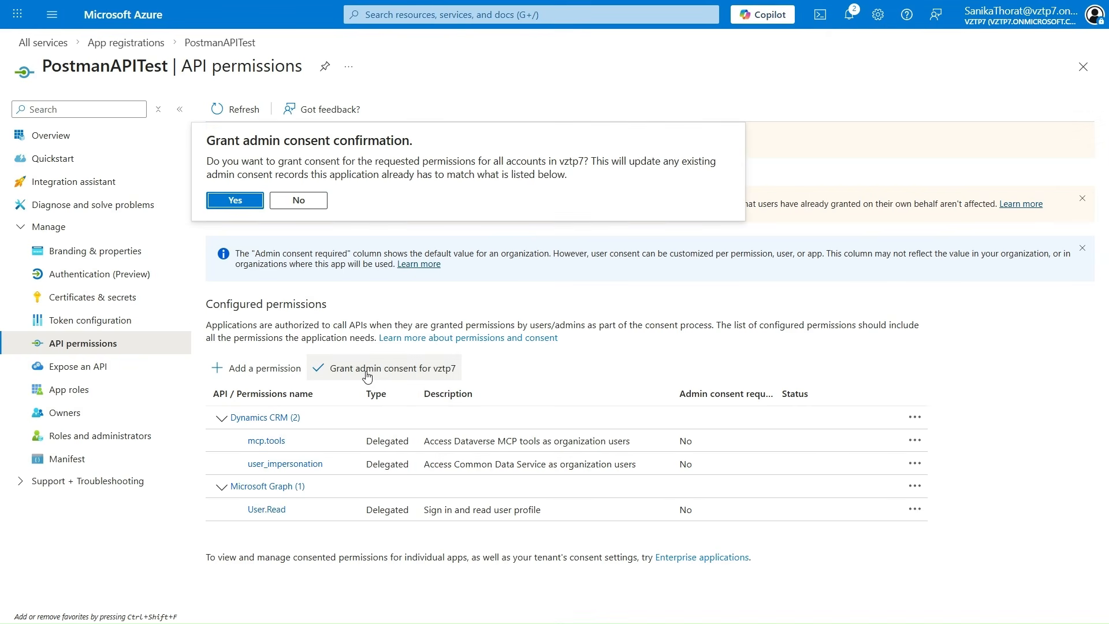
left_click(243, 203)
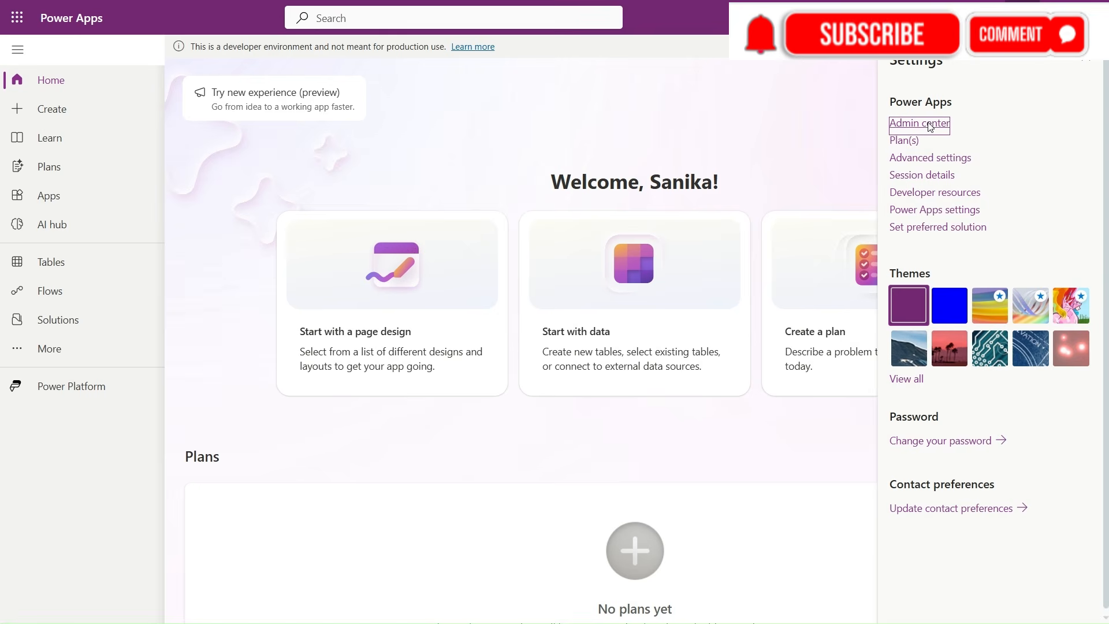
Step: Go from Power Apps to the Power Platform admin center and open the application users of the developer environment whose name ends in 2025
left_click(930, 127)
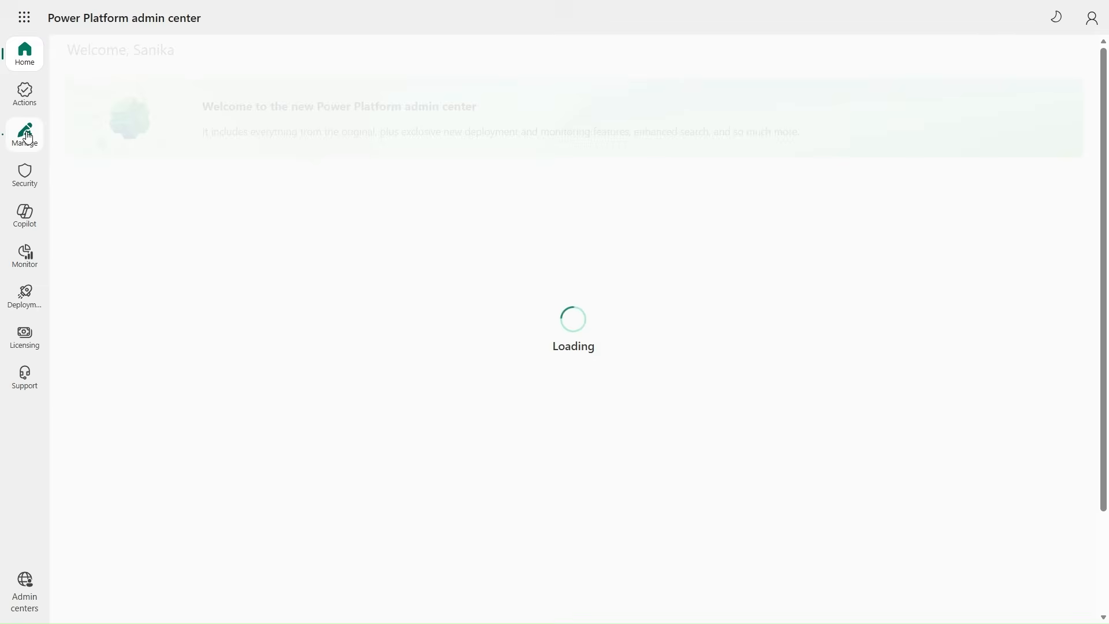
left_click(27, 137)
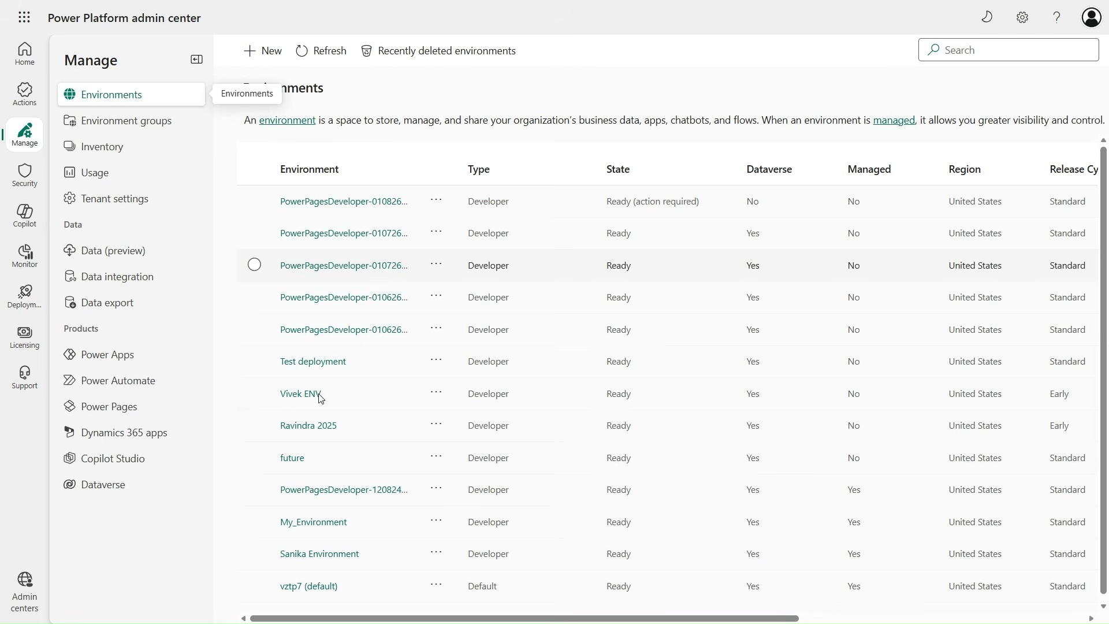
left_click(311, 428)
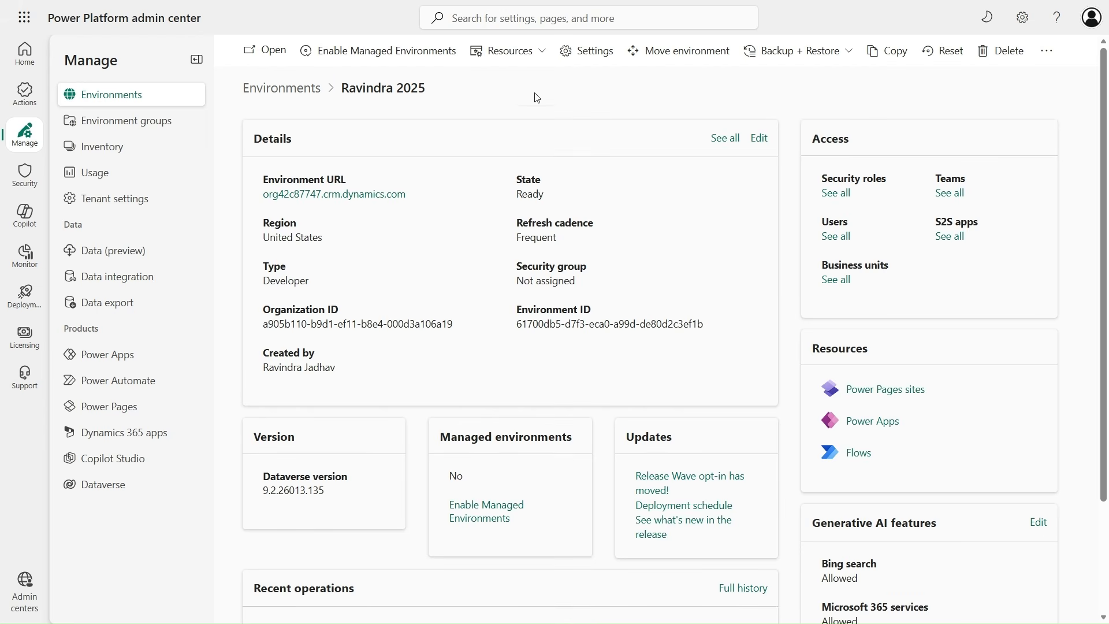
left_click(584, 55)
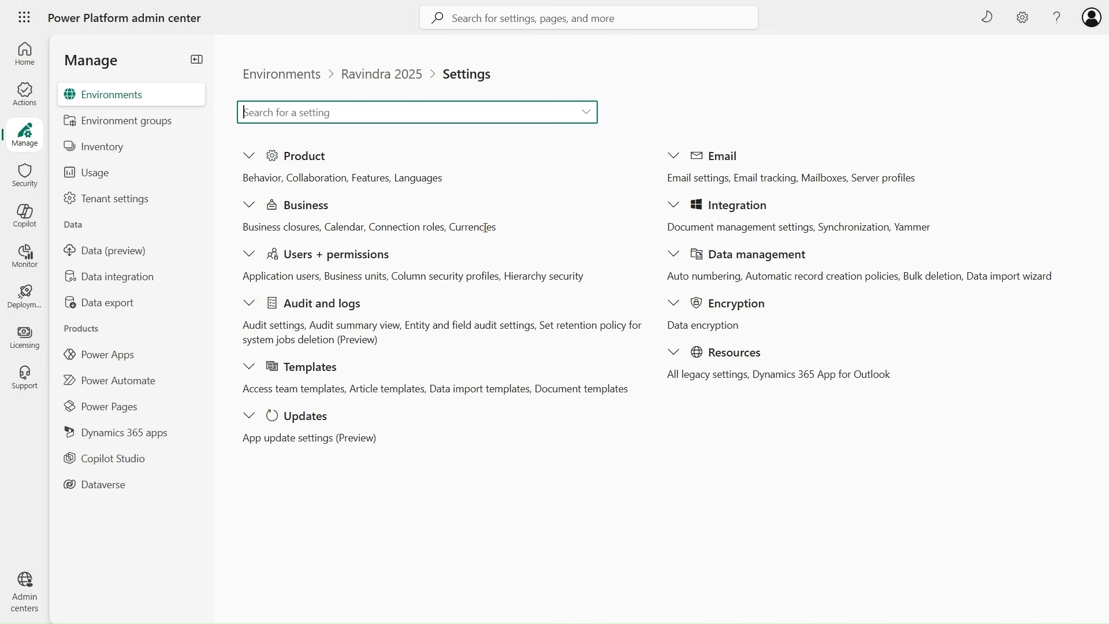
left_click(249, 257)
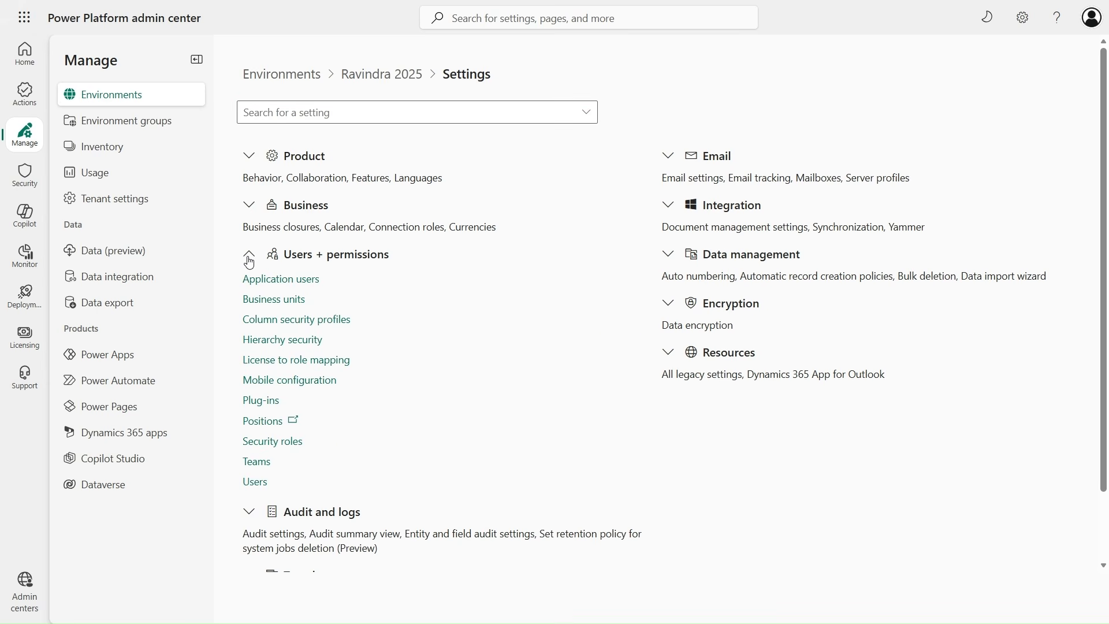
left_click(296, 280)
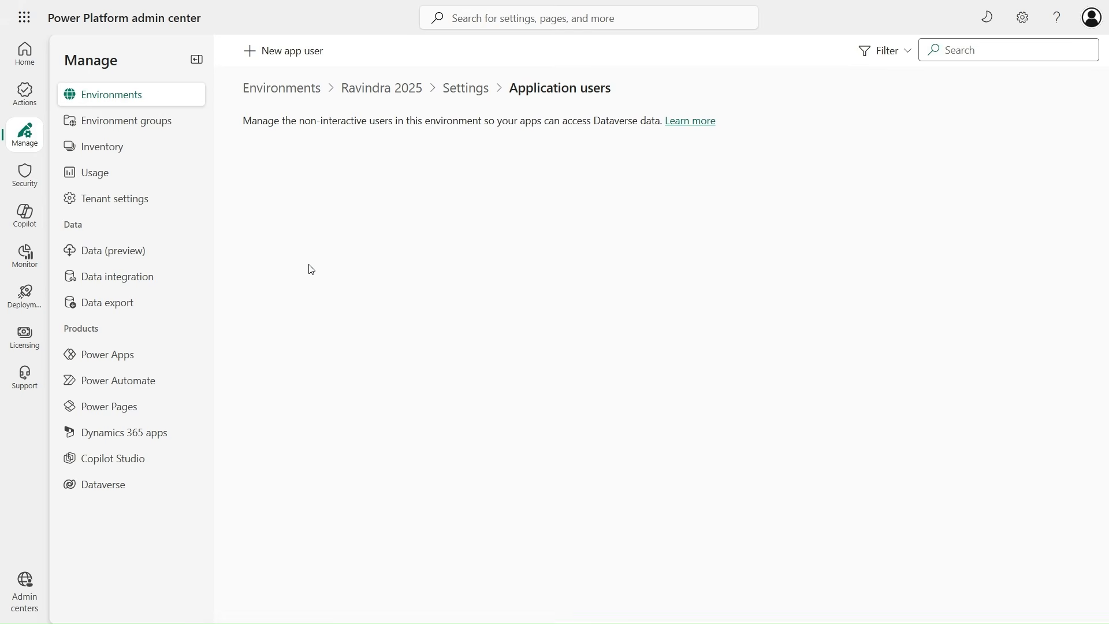
Step: Start a new app user and assign it to the business unit org42c87747
left_click(322, 53)
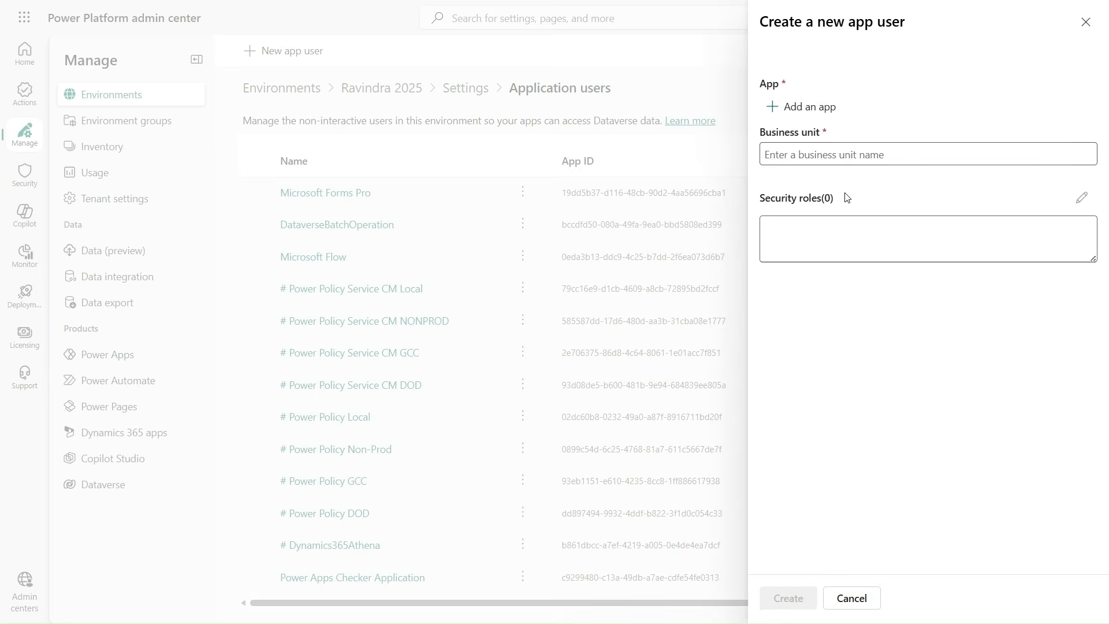
left_click(849, 152)
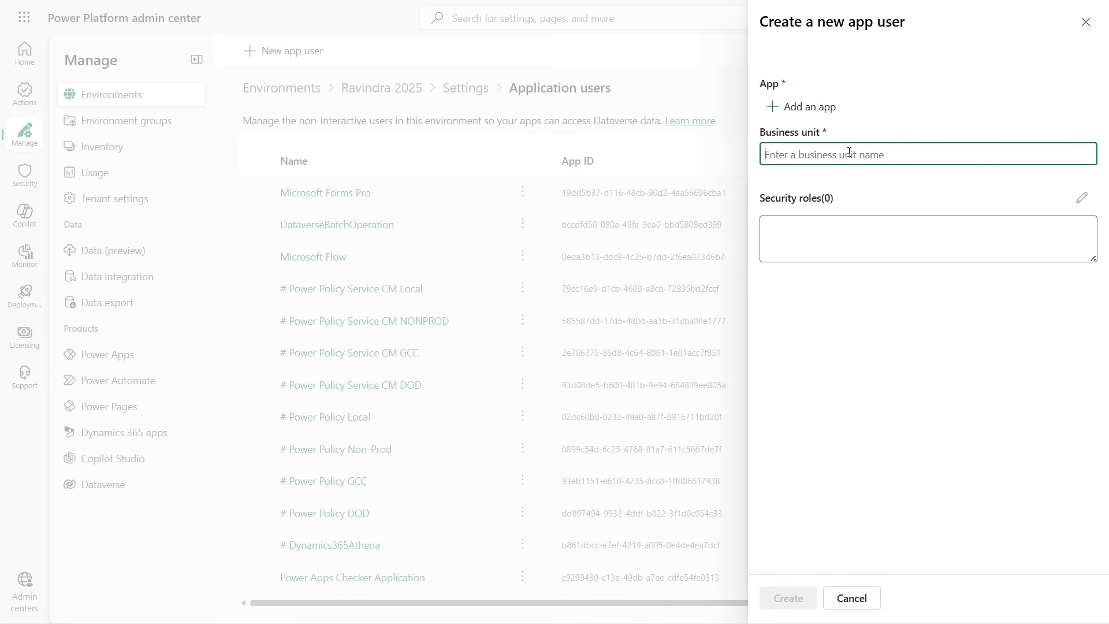
left_click(821, 218)
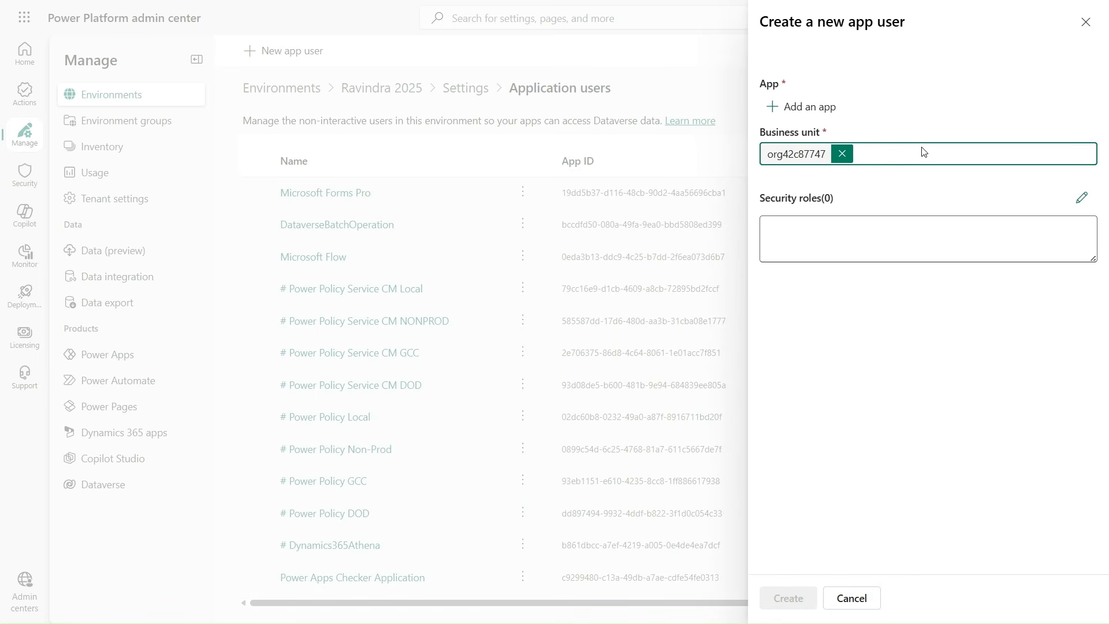
Step: Find the PostmanAPITest app from Microsoft Entra ID and add it to the new app user
left_click(806, 107)
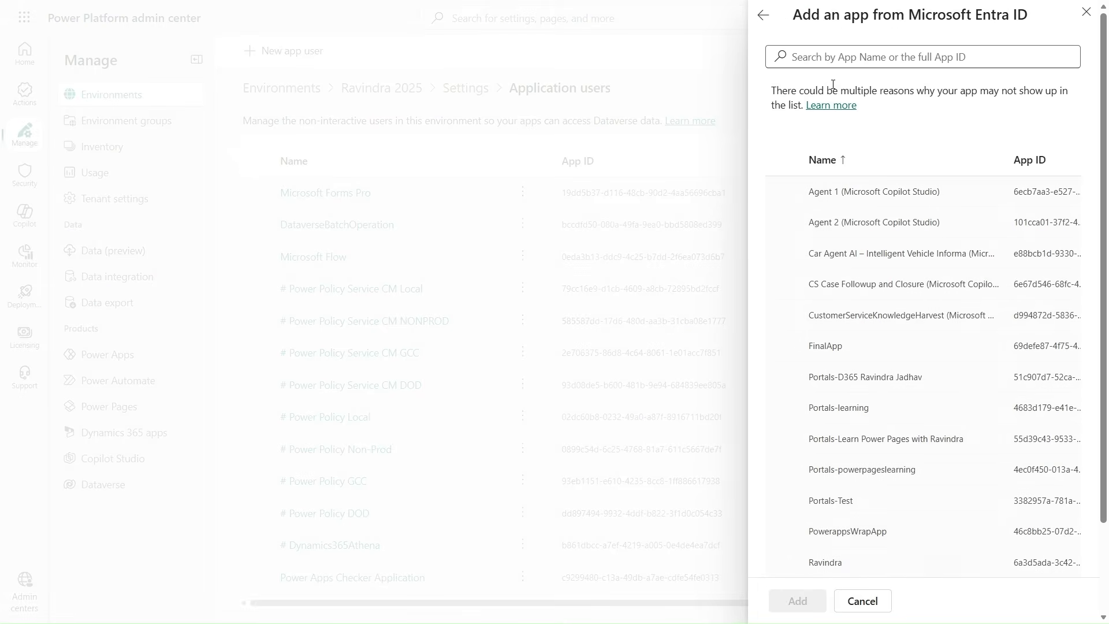
left_click(822, 65)
type("PostmanAPITest")
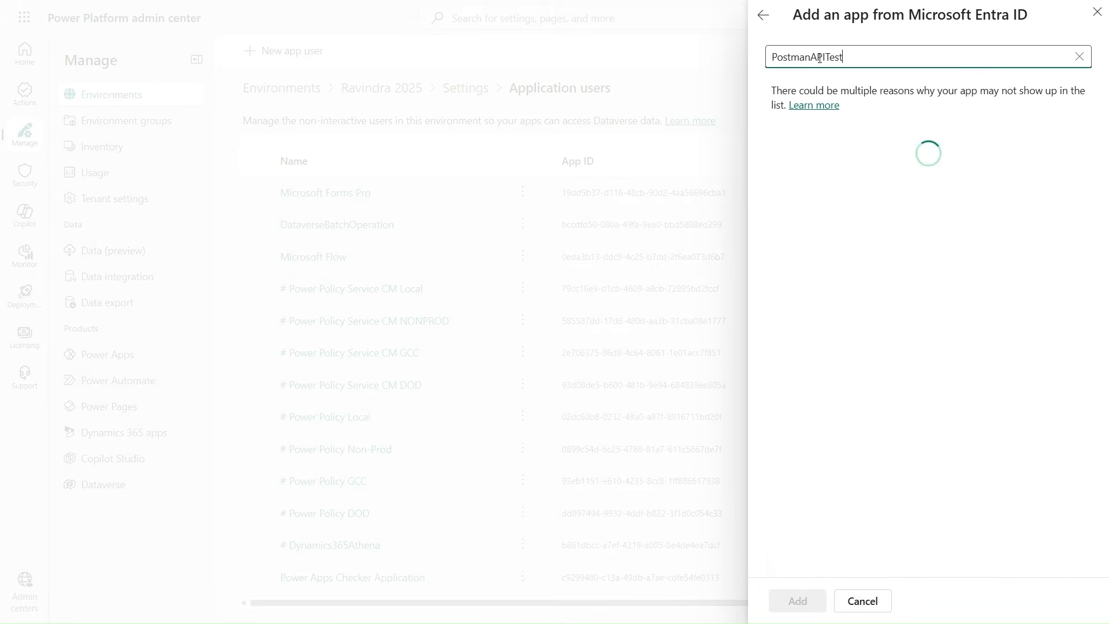
left_click(816, 199)
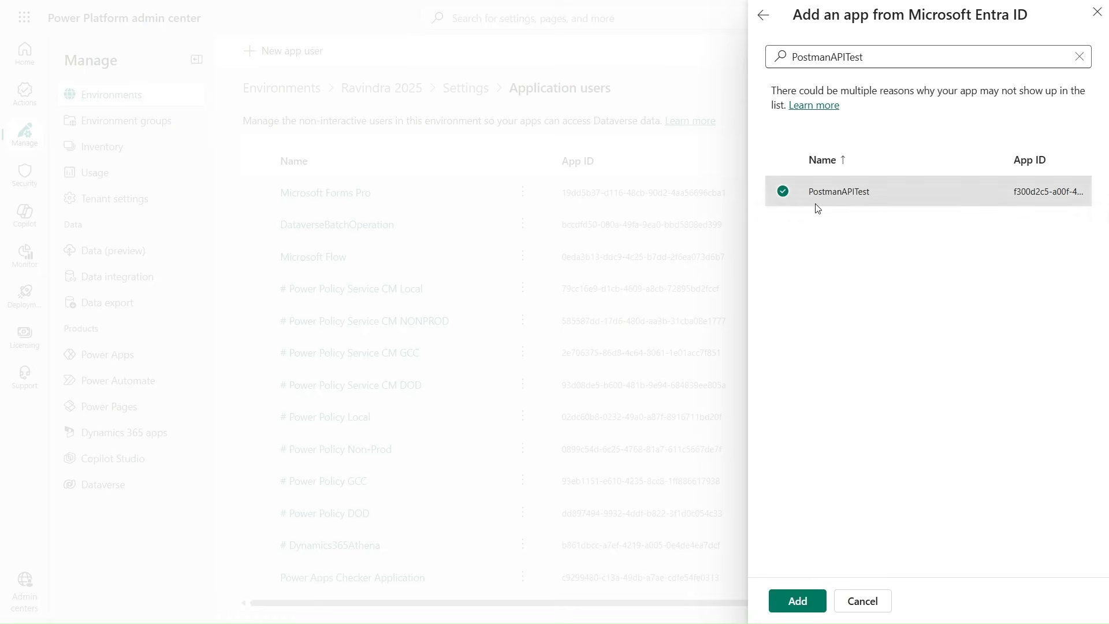
left_click(797, 601)
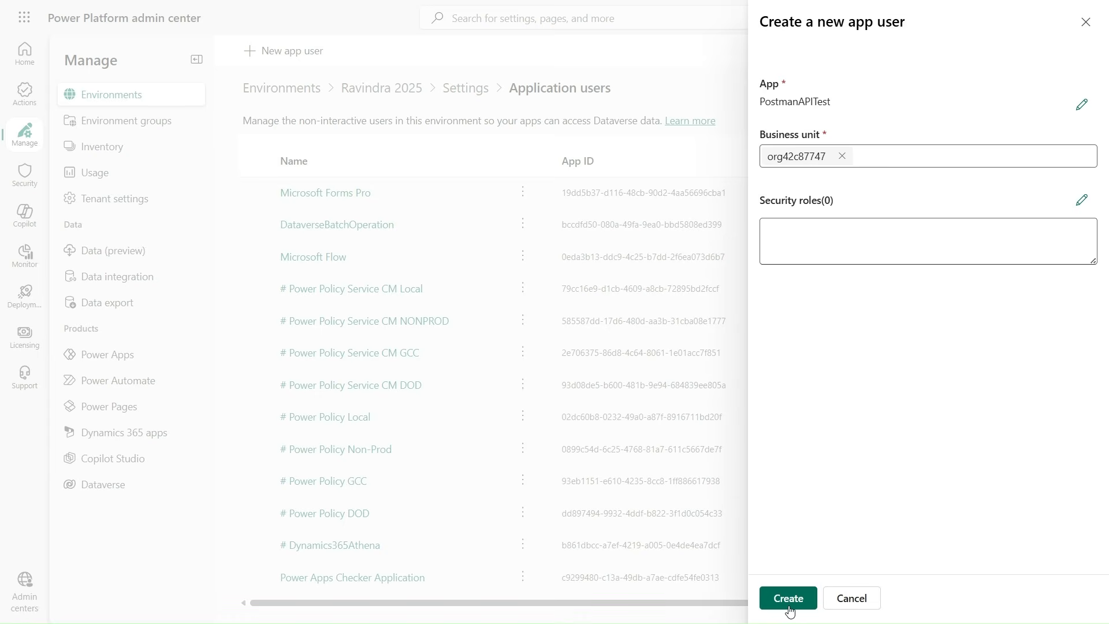
Step: Assign the System Administrator security role to the new PostmanAPITest app user and create the user
left_click(1083, 199)
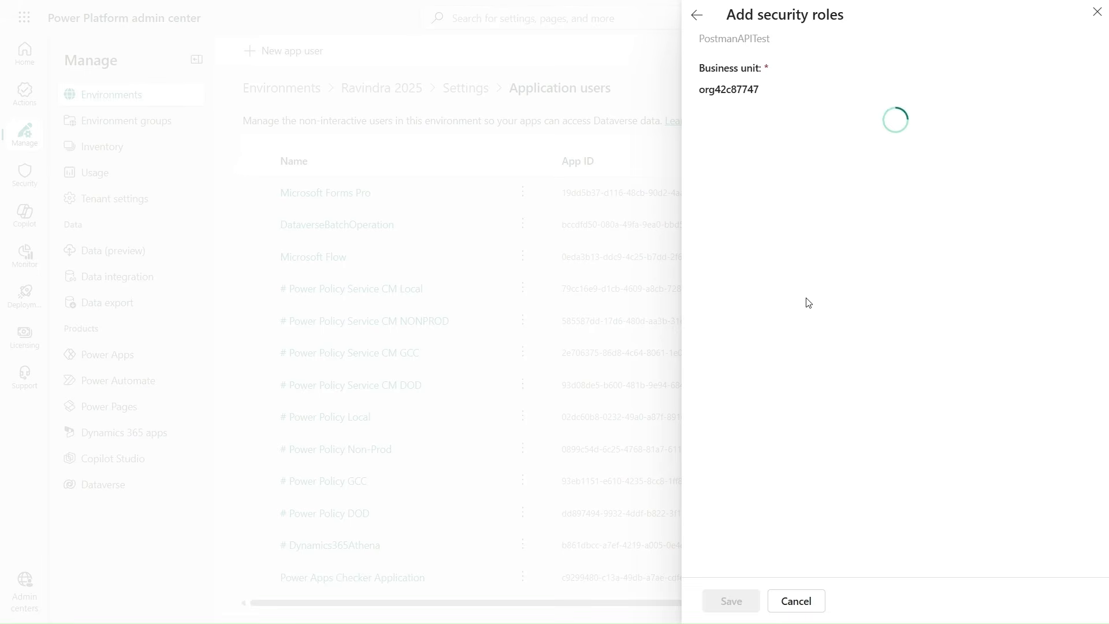
scroll(797, 462, "down", 20)
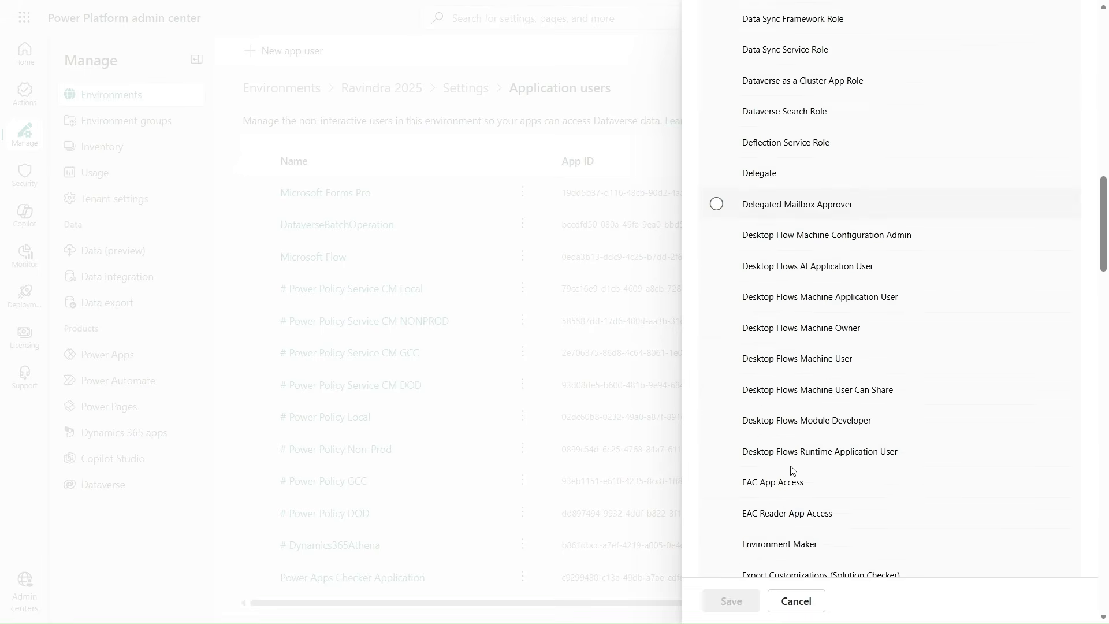
scroll(794, 470, "down", 20)
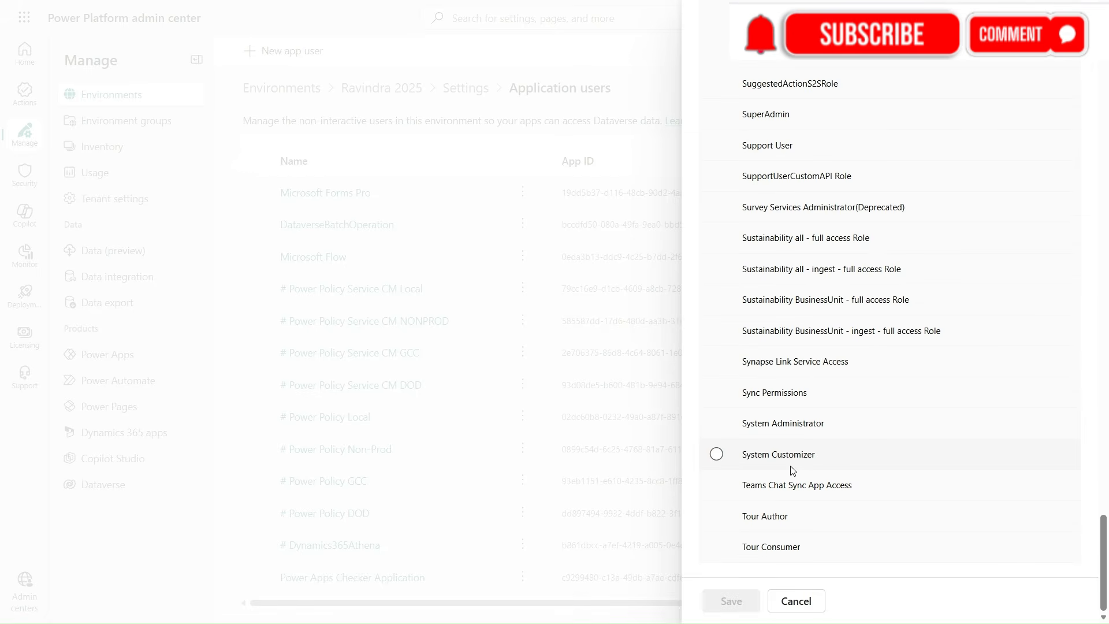
scroll(794, 471, "up", 4)
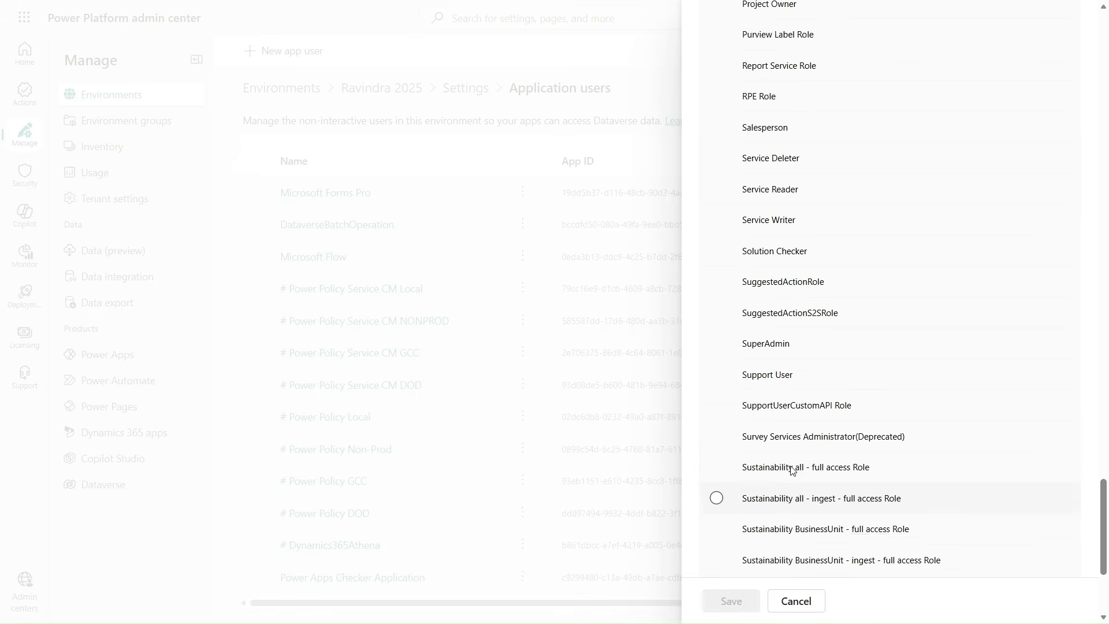
scroll(793, 470, "down", 4)
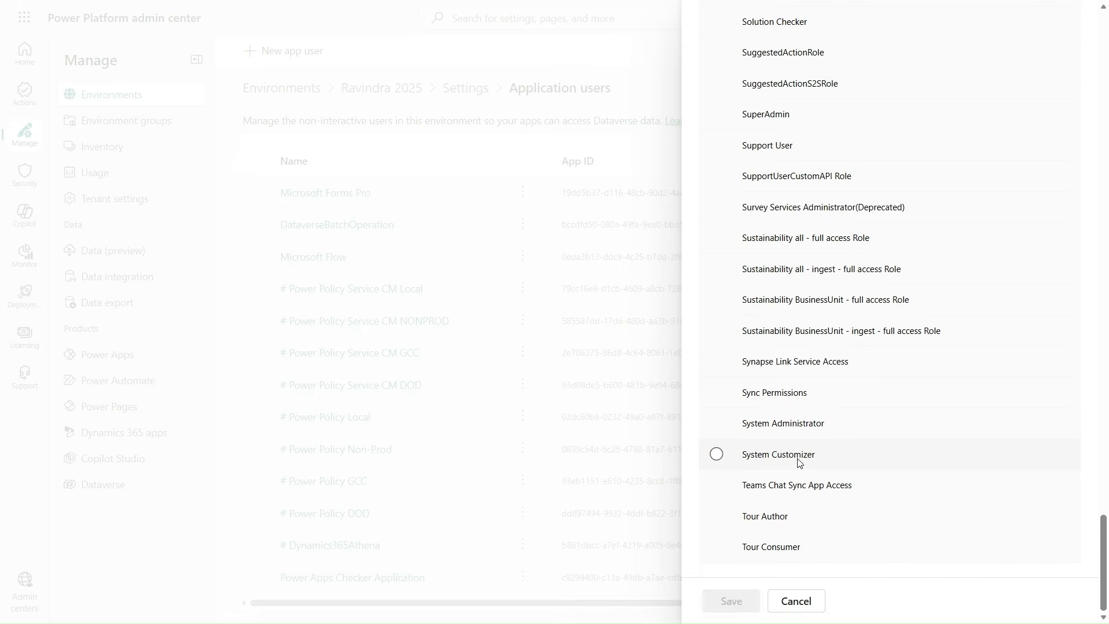
left_click(828, 417)
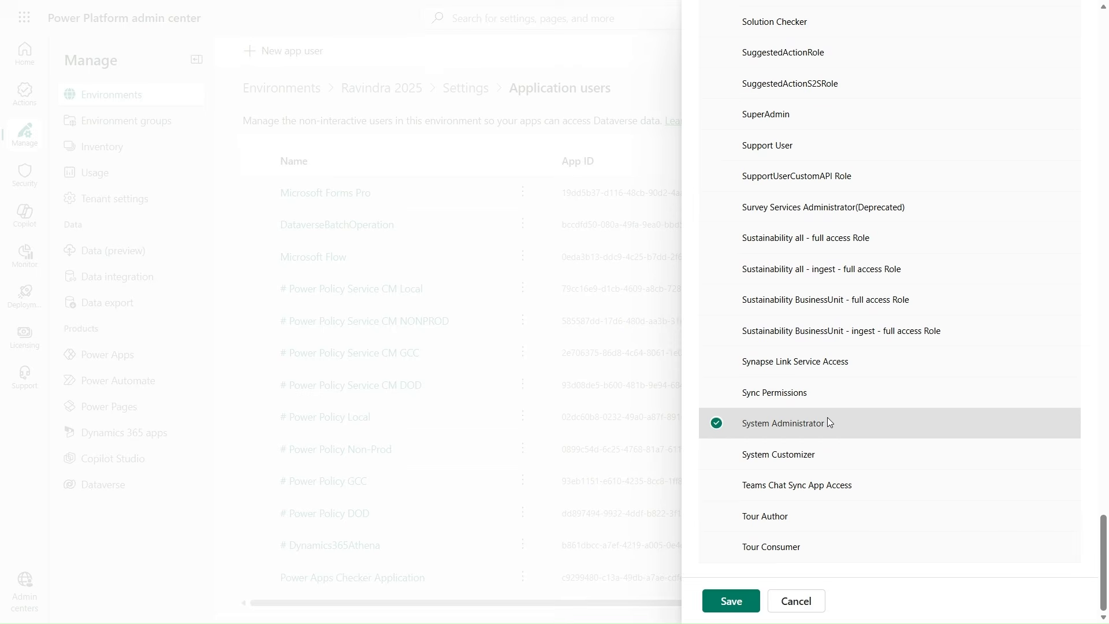
left_click(739, 607)
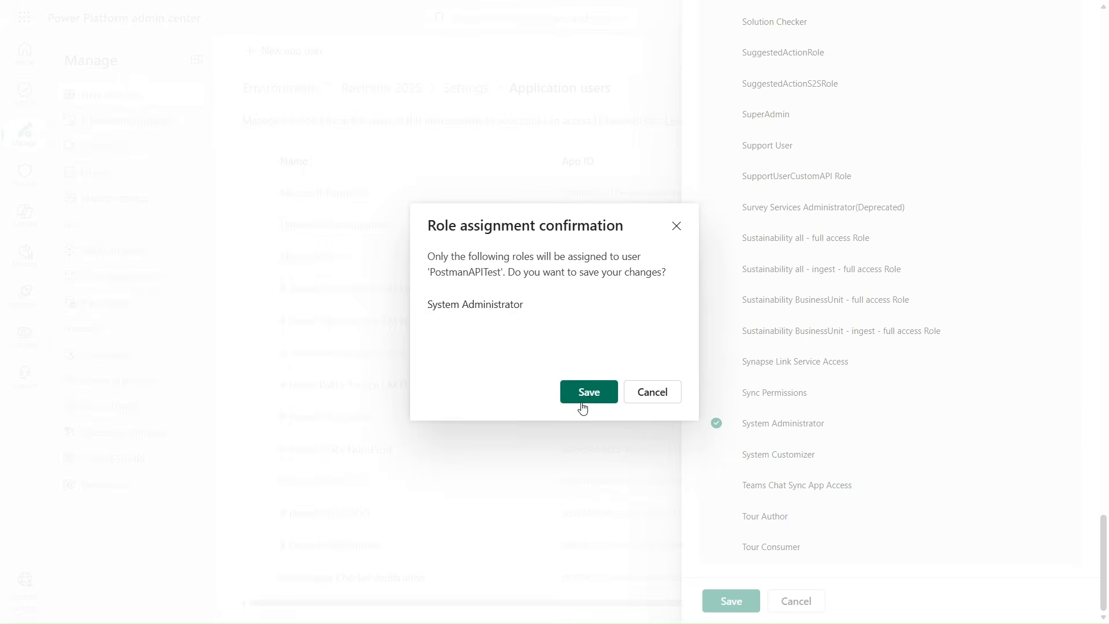
left_click(589, 396)
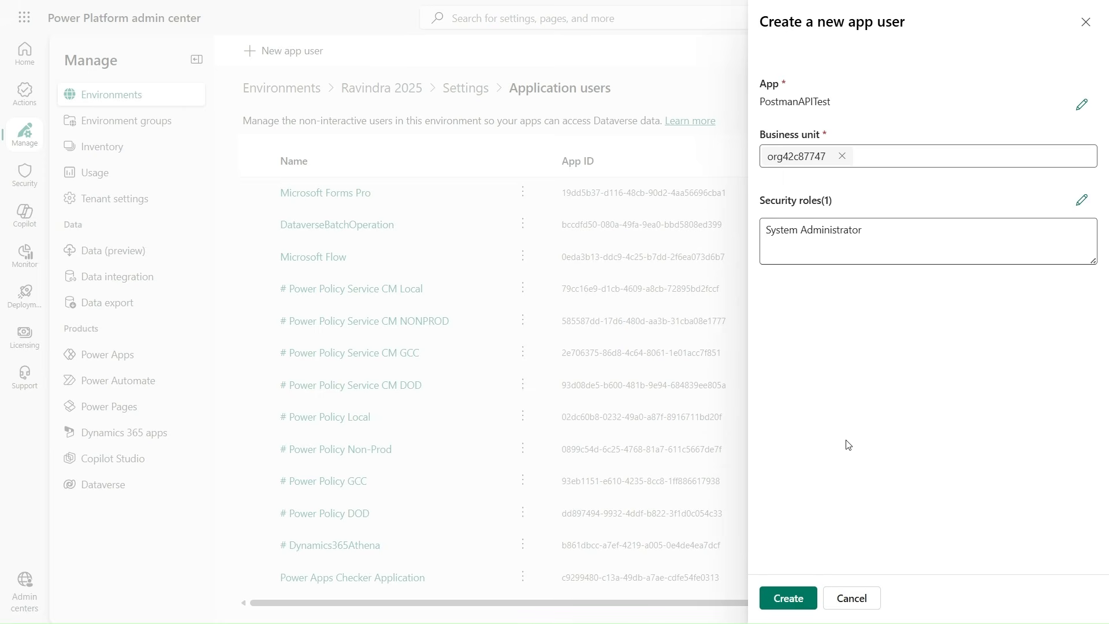
left_click(791, 599)
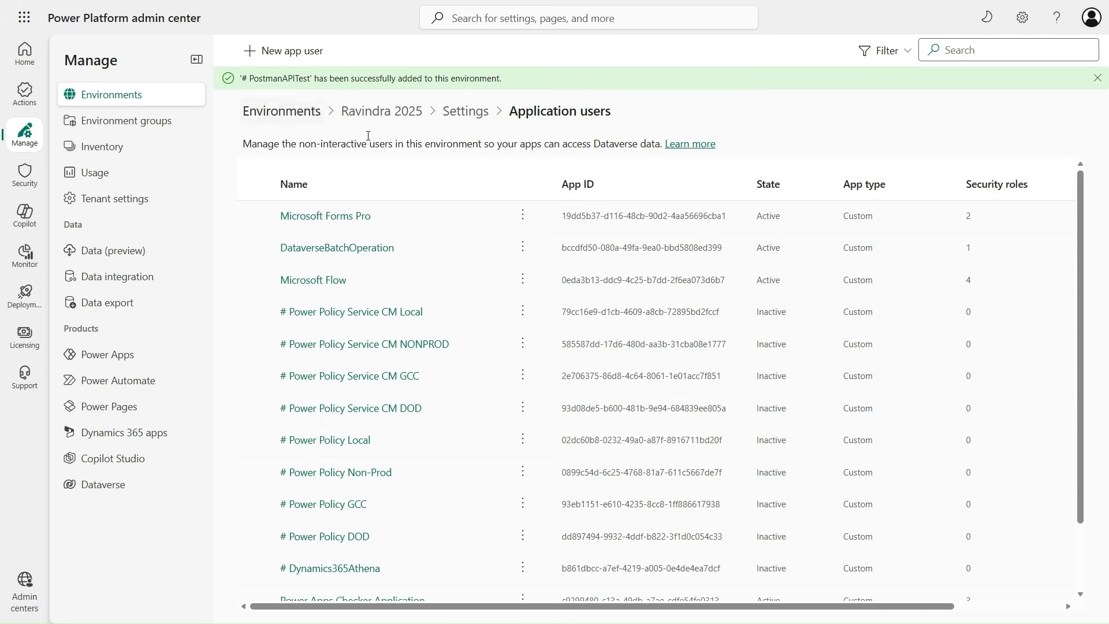
scroll(453, 315, "down", 2)
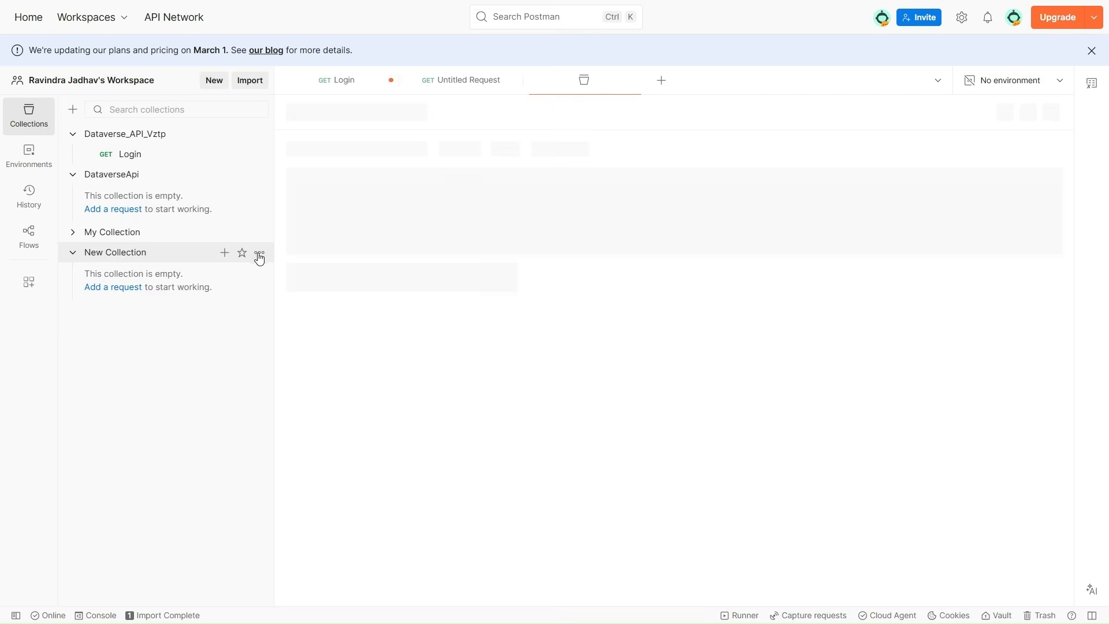
Step: In Postman, rename the empty New Collection as YouTubeVideoDataverseAPICall
left_click(260, 255)
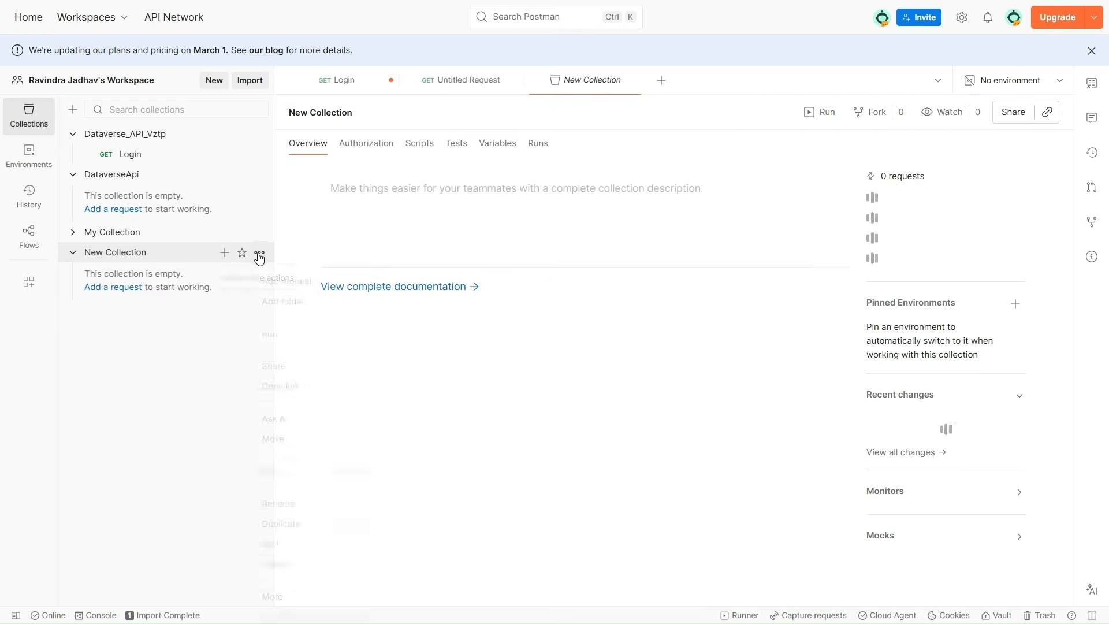
left_click(294, 503)
type("YouTubeVideoDataverseA")
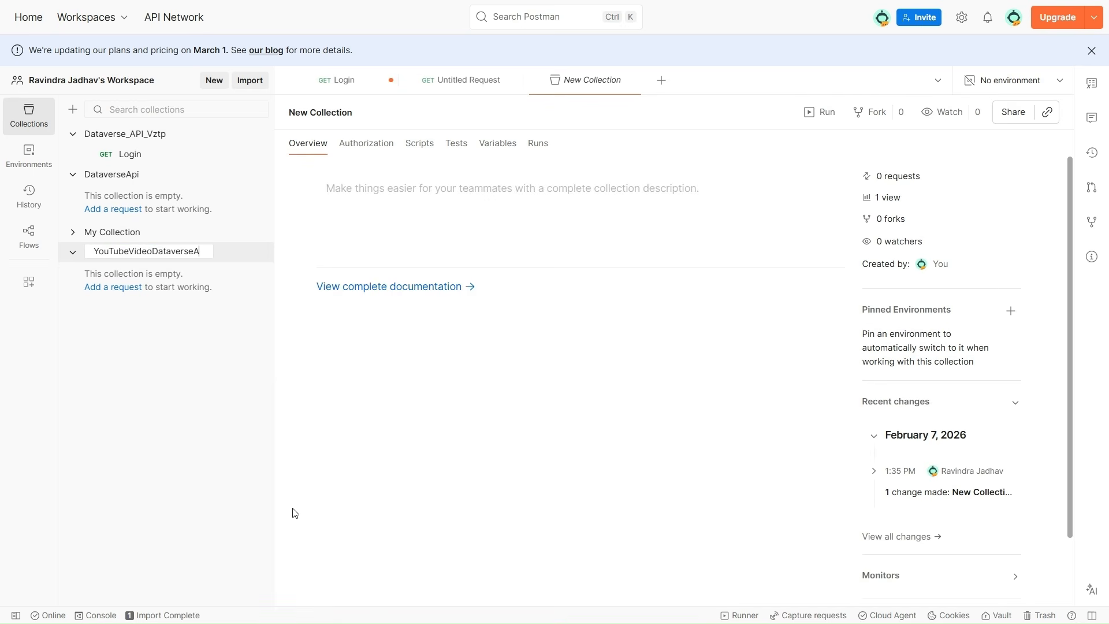
type("PICall")
key("Return")
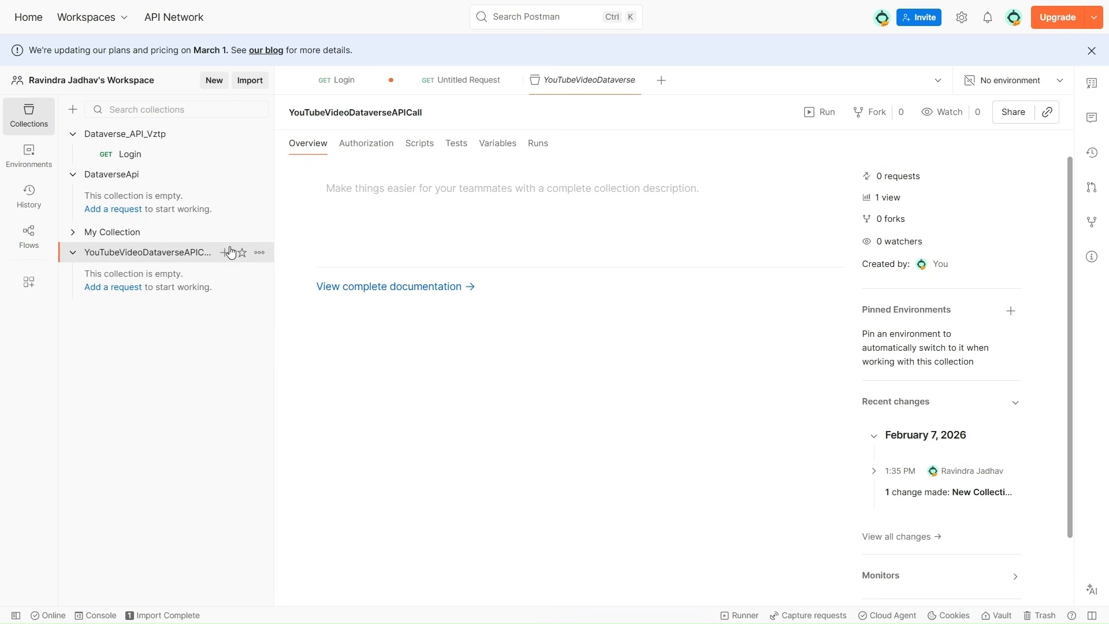
Step: Add a request to the YouTubeVideoDataverseAPICall collection and rename it as Login
left_click(134, 292)
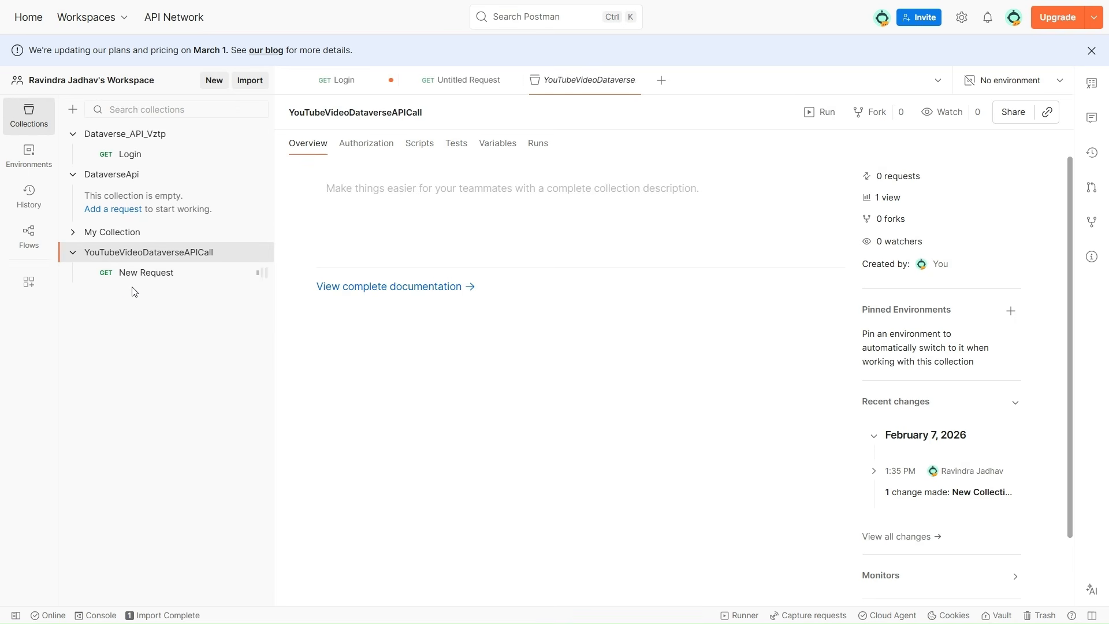
left_click(153, 280)
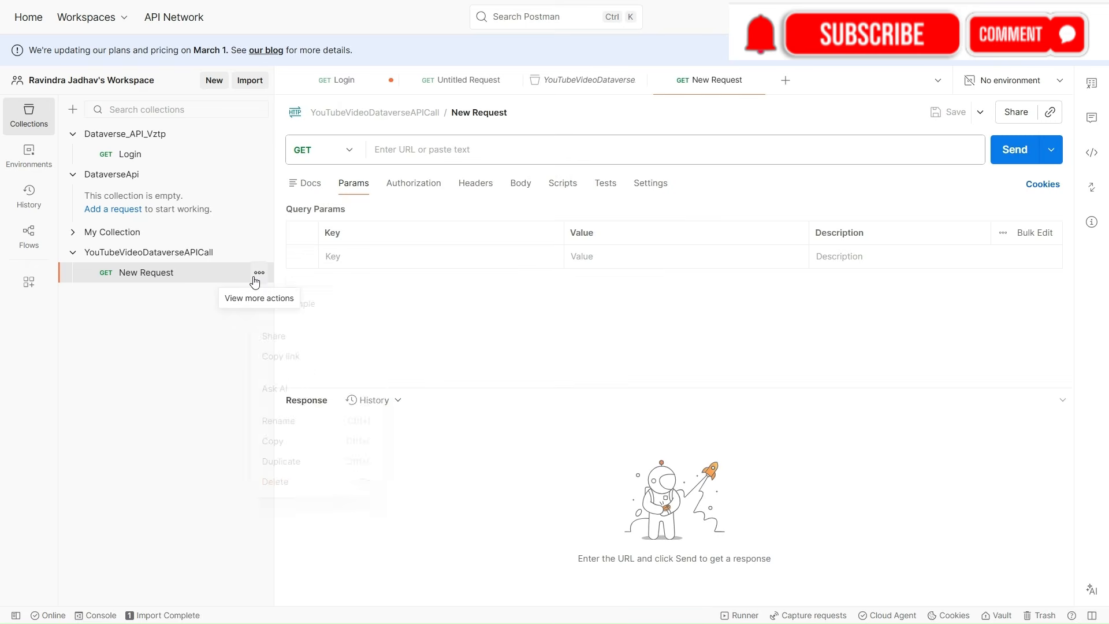
left_click(256, 280)
left_click(295, 426)
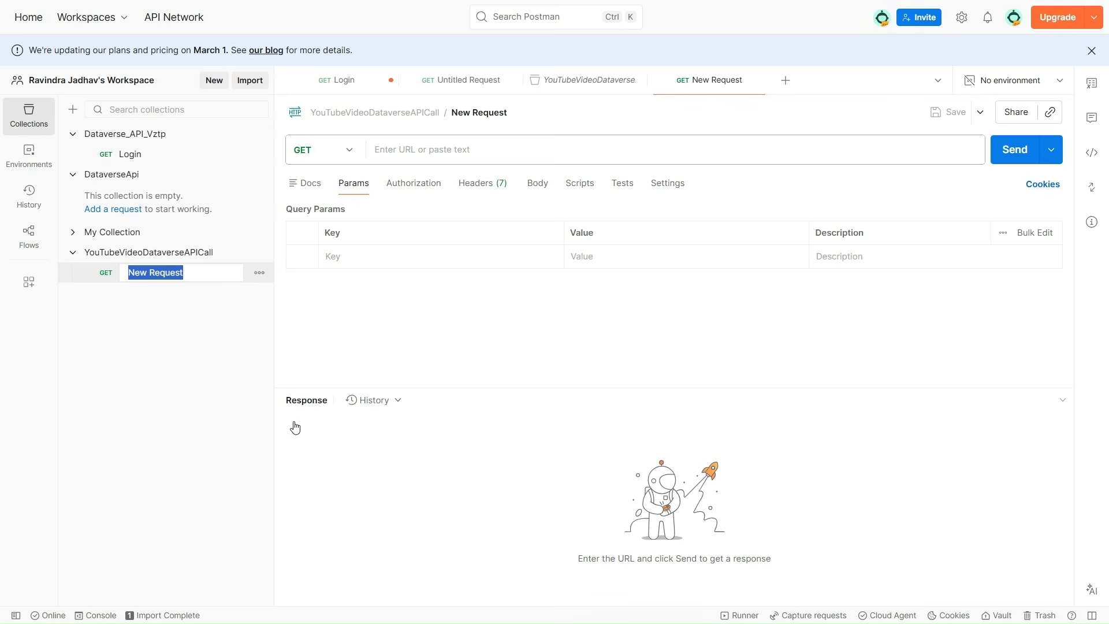
type("Login")
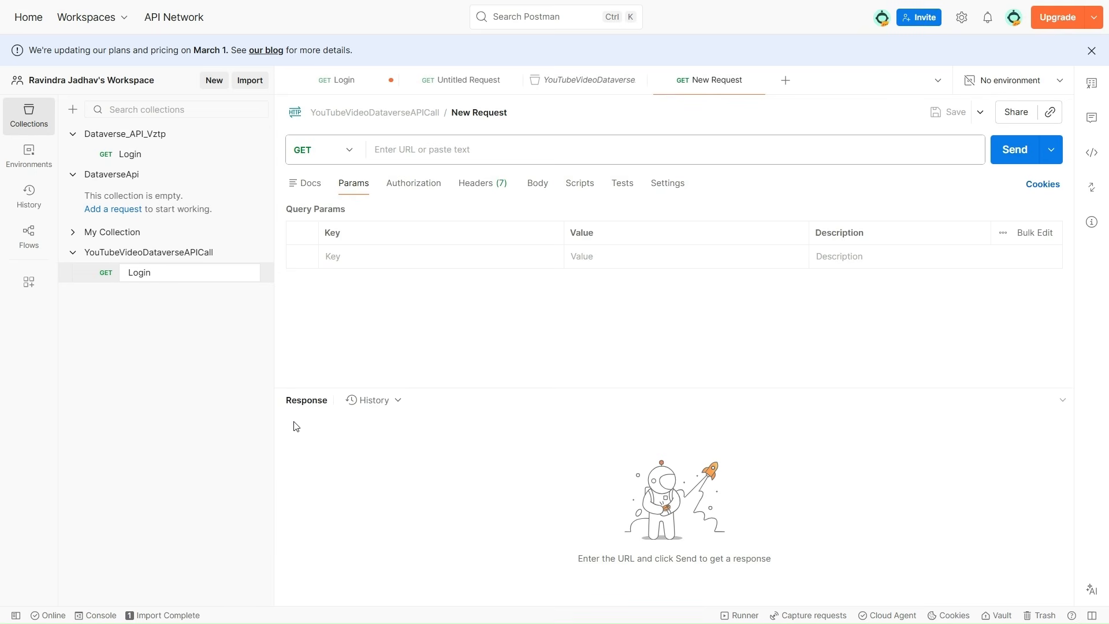
key("Return")
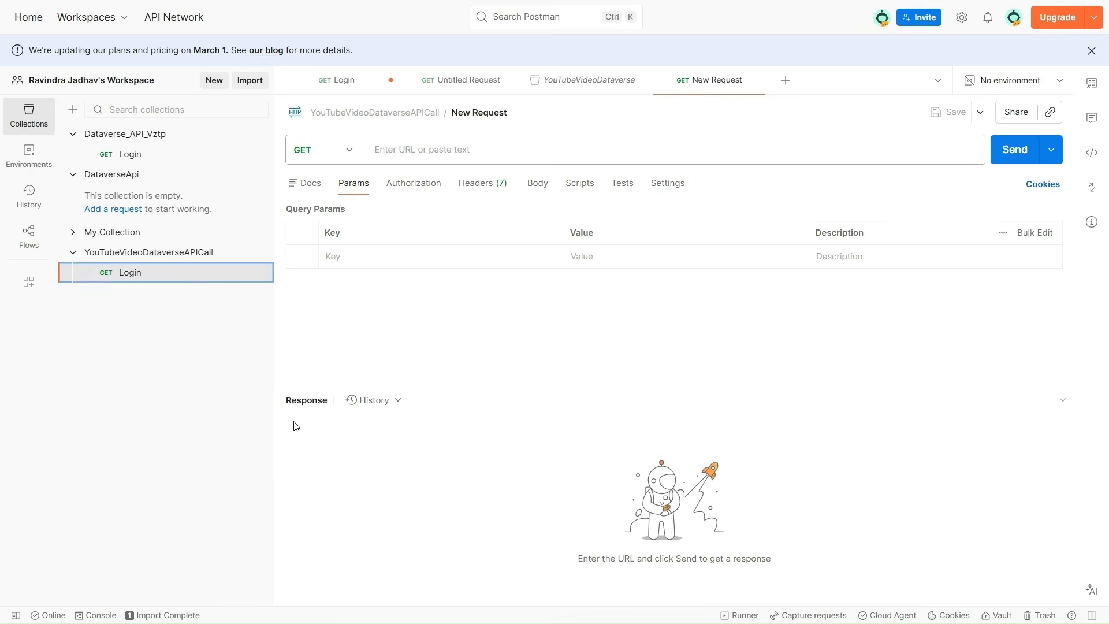
Step: Set the Login request's authorization type to OAuth 2.0 and have the authorization data added to the request headers
left_click(414, 183)
left_click(413, 236)
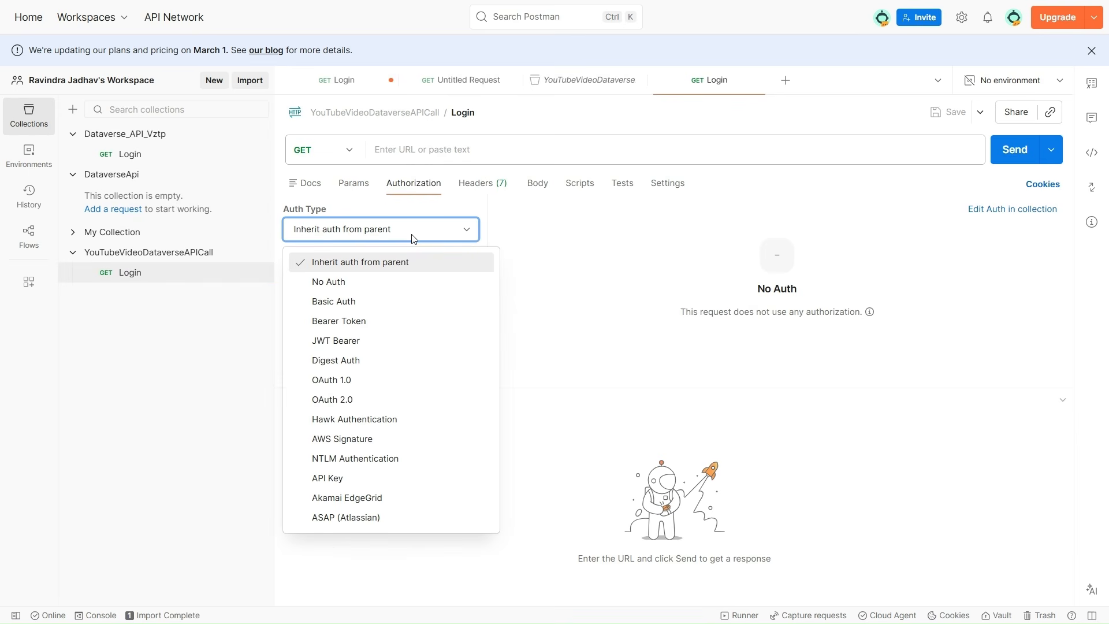
left_click(355, 400)
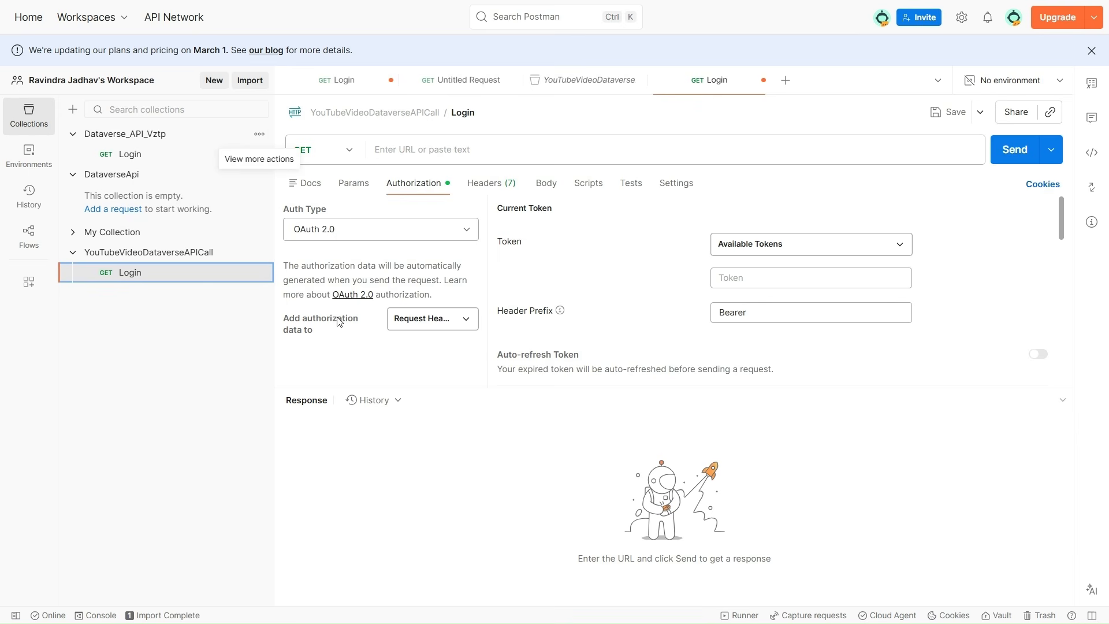
left_click(438, 321)
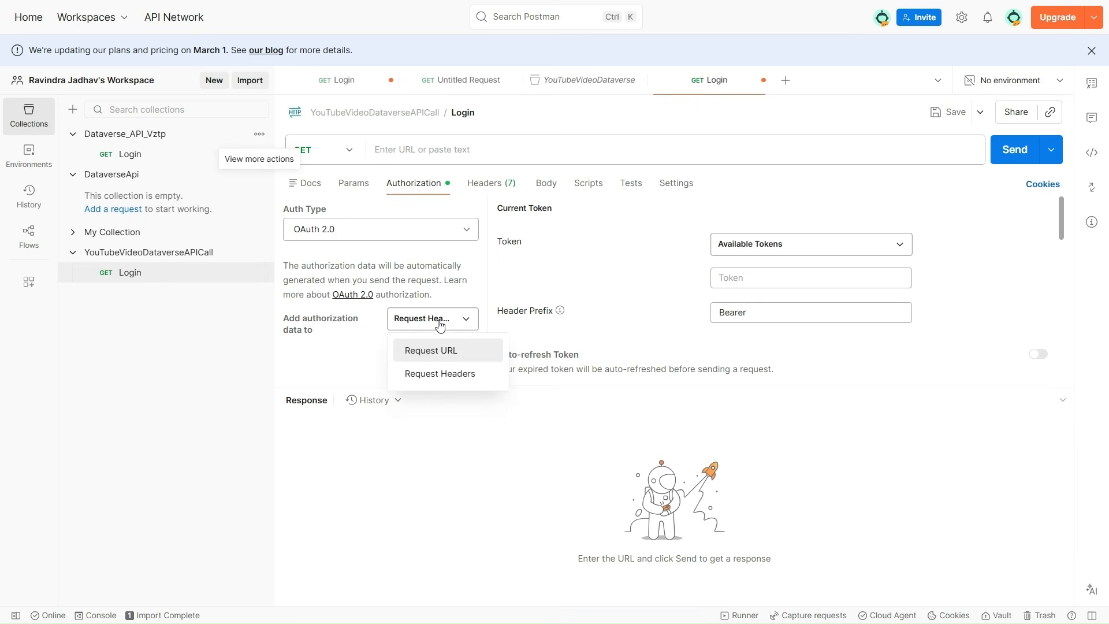
left_click(441, 374)
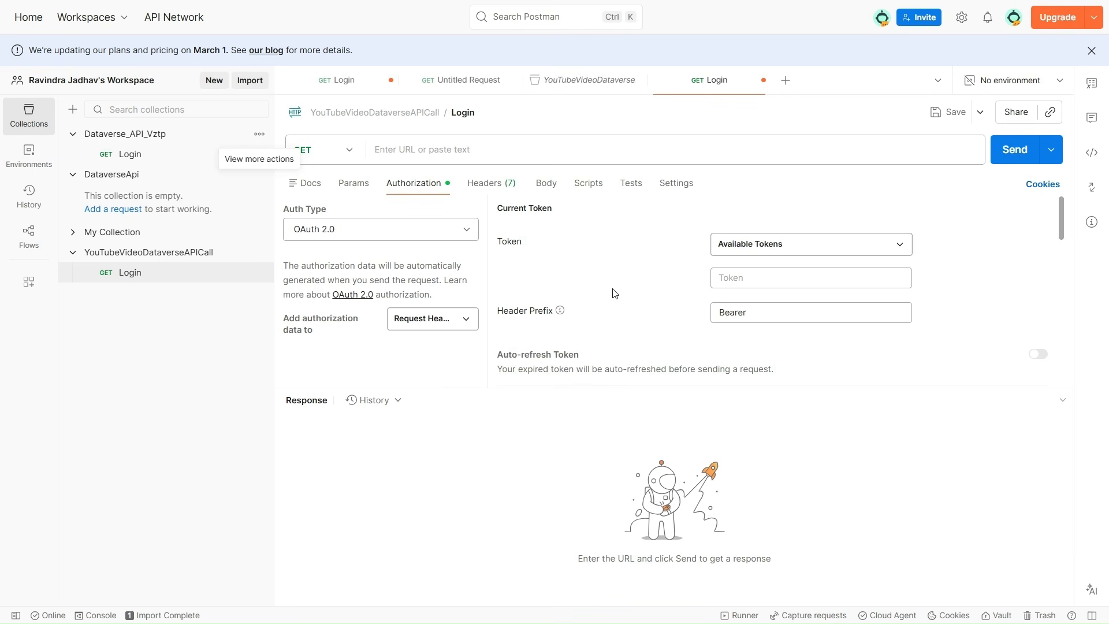
Step: Enter Token as the token name in the Login request's new token configuration
scroll(615, 294, "down", 5)
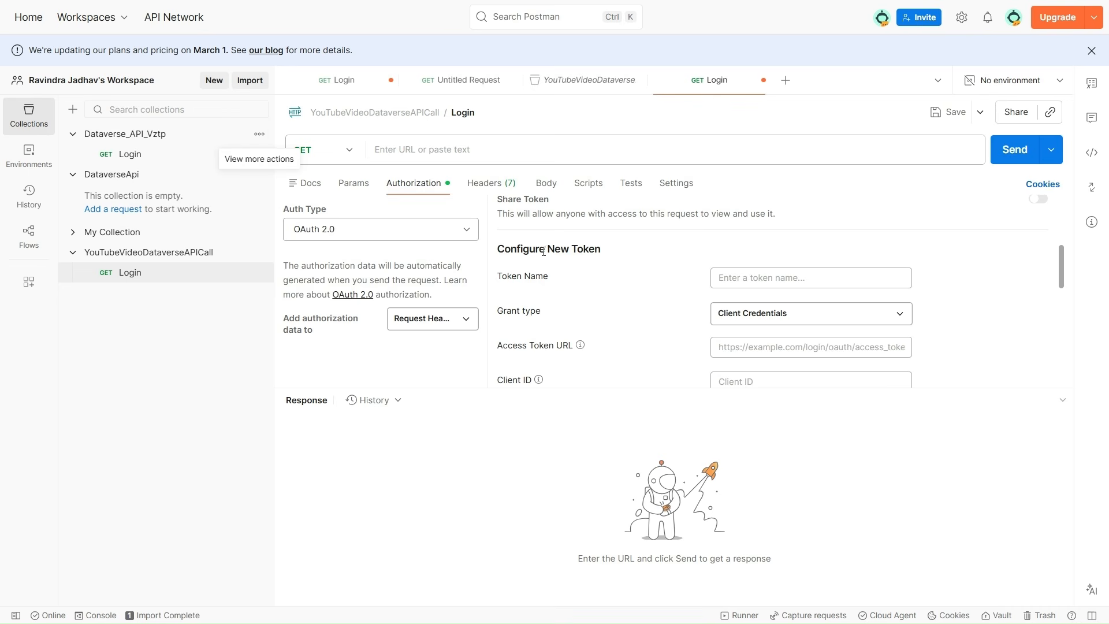
scroll(618, 254, "down", 1)
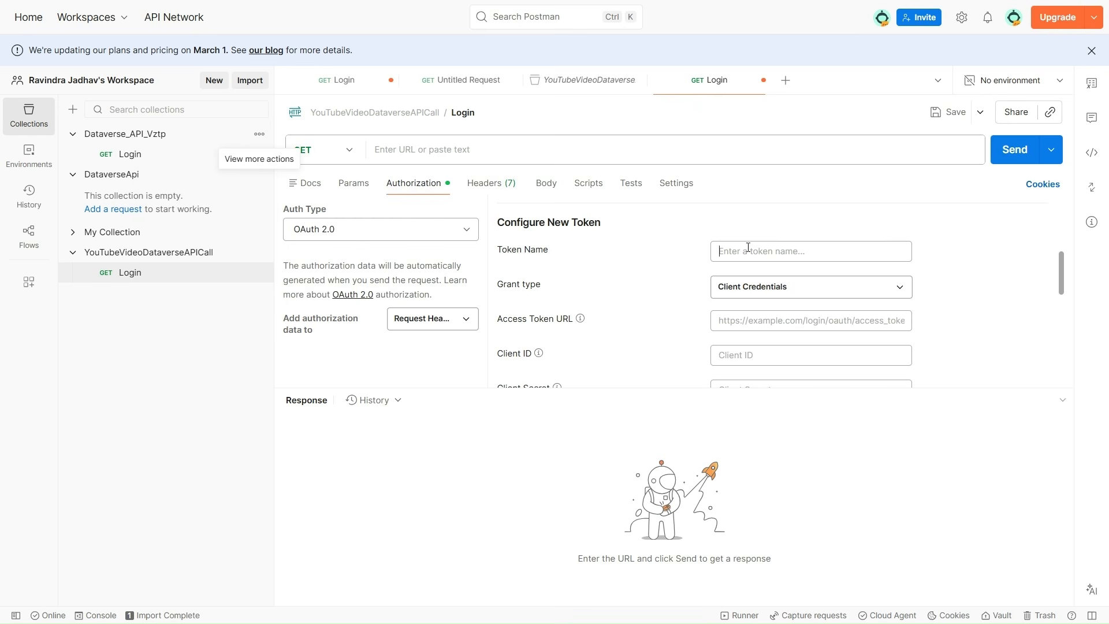
left_click(748, 247)
type("Token")
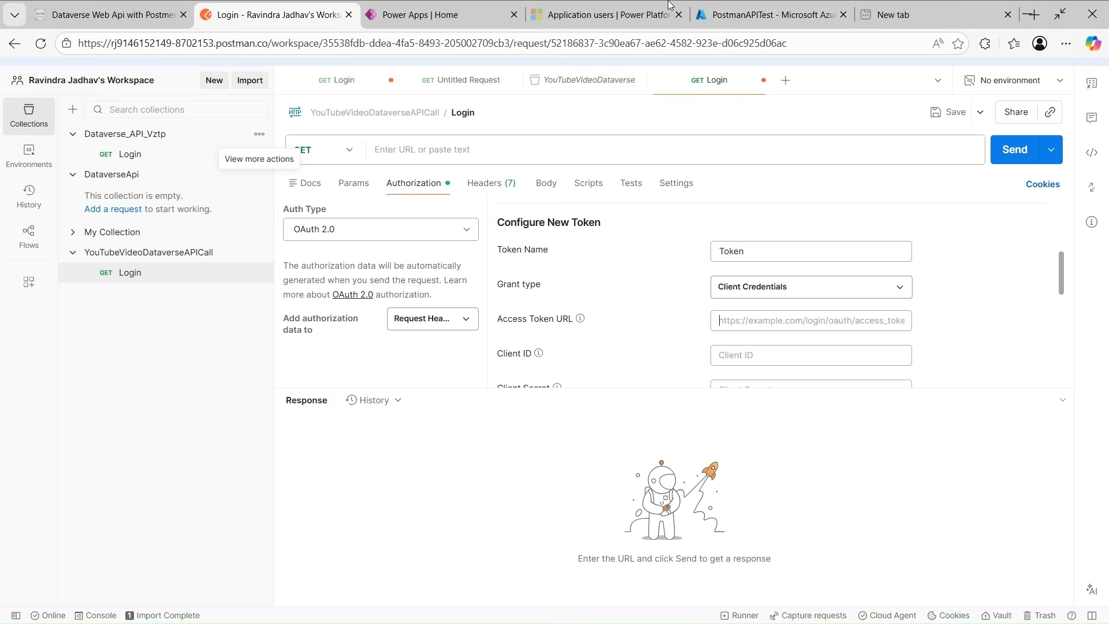
left_click(897, 7)
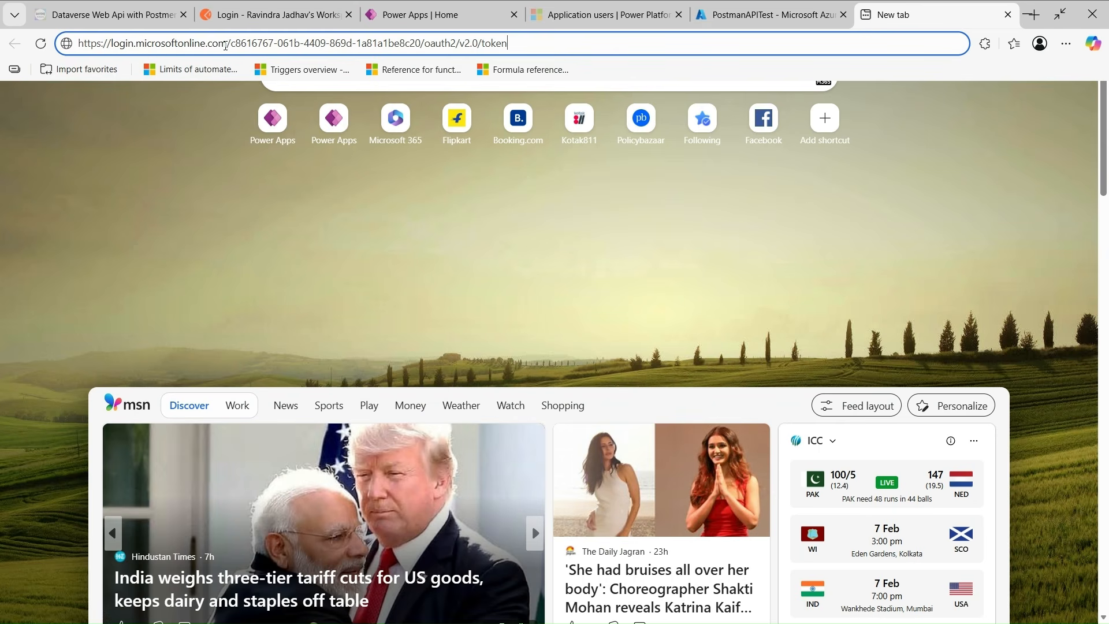
left_click_drag(225, 44, 65, 52)
key("ctrl+c")
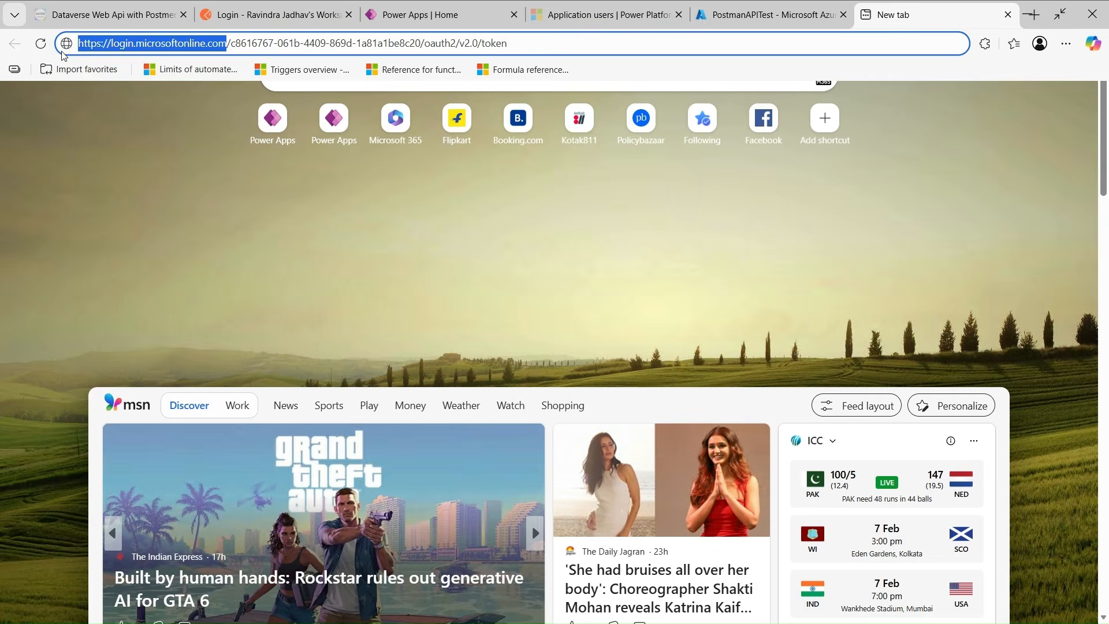
left_click(234, 6)
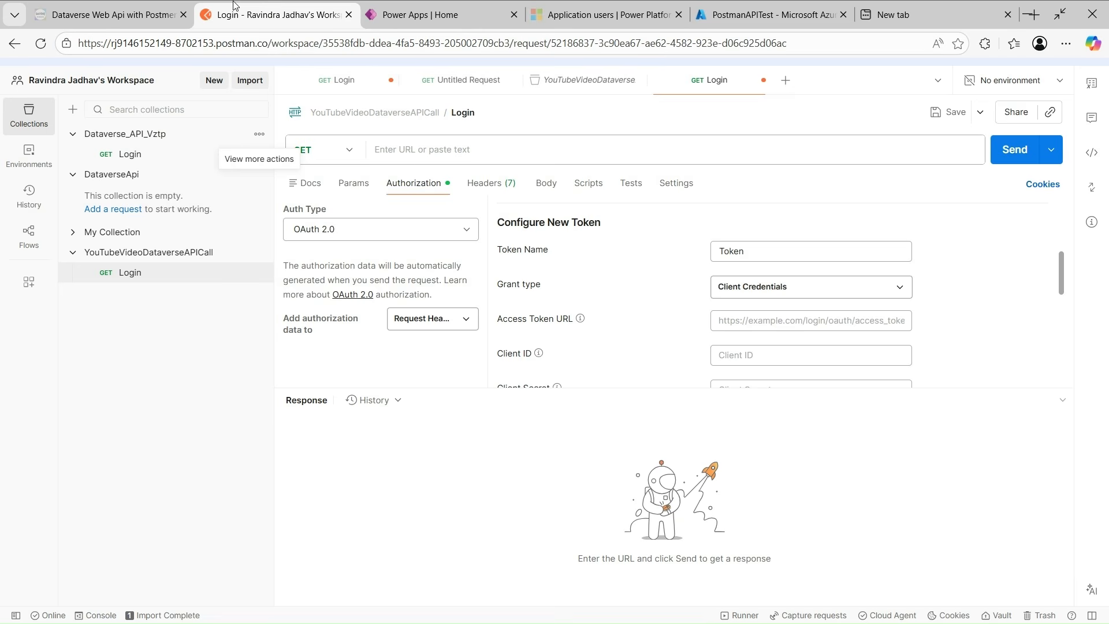
left_click(65, 16)
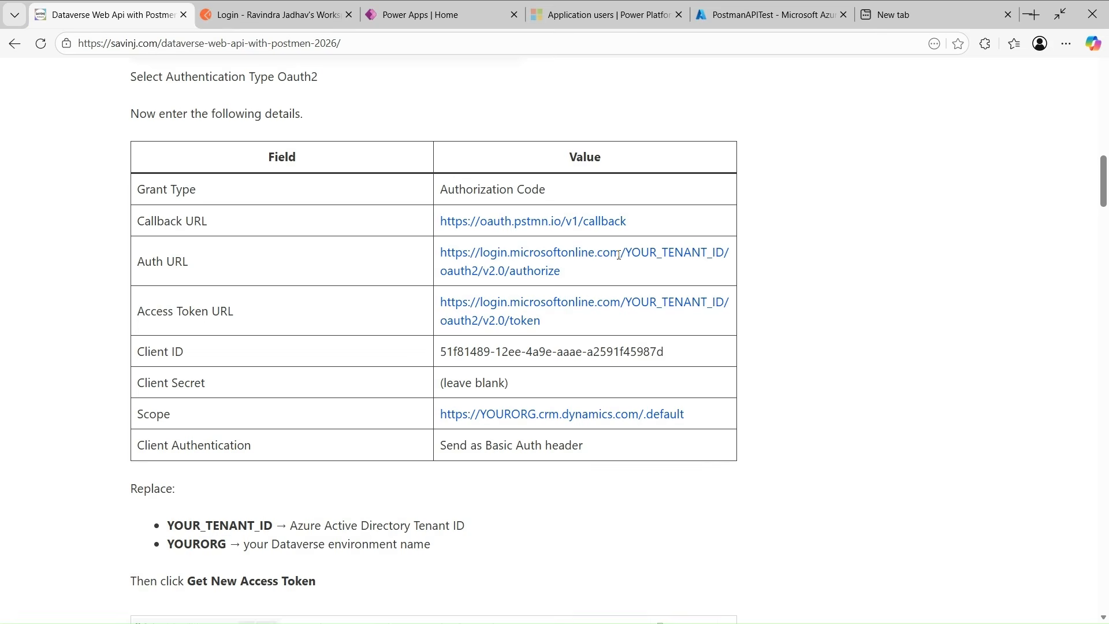
key("F11")
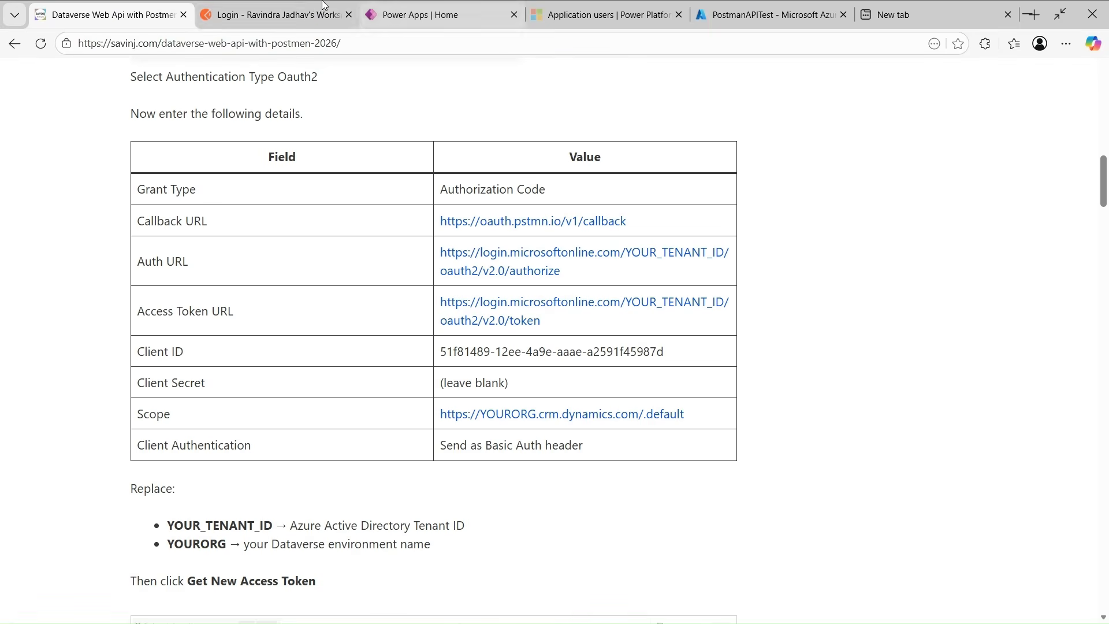
left_click(313, 10)
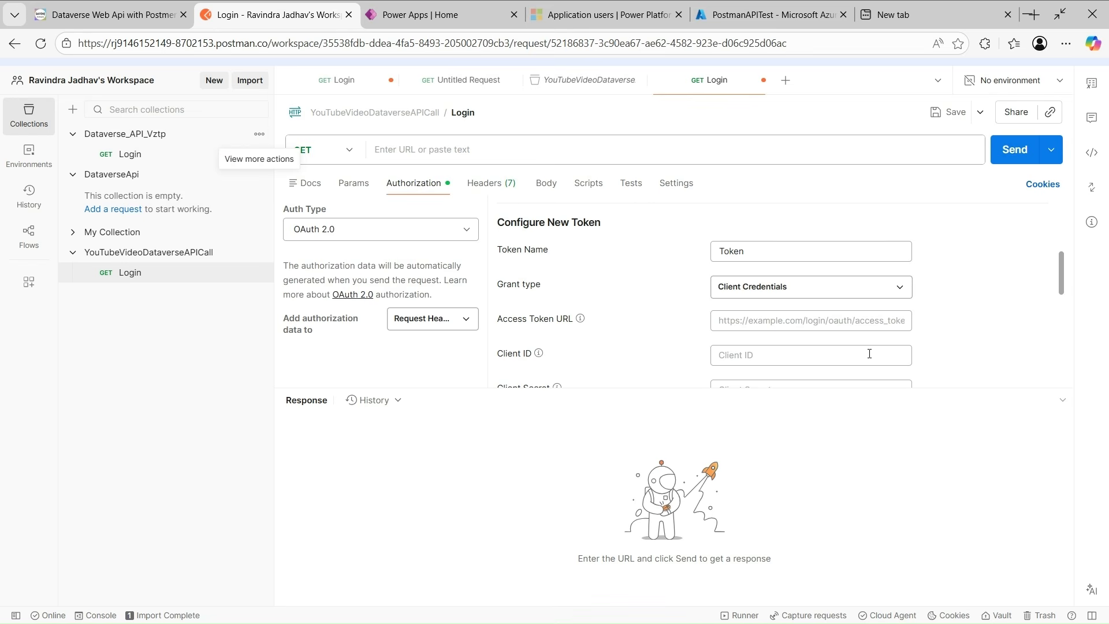
key("ctrl+v")
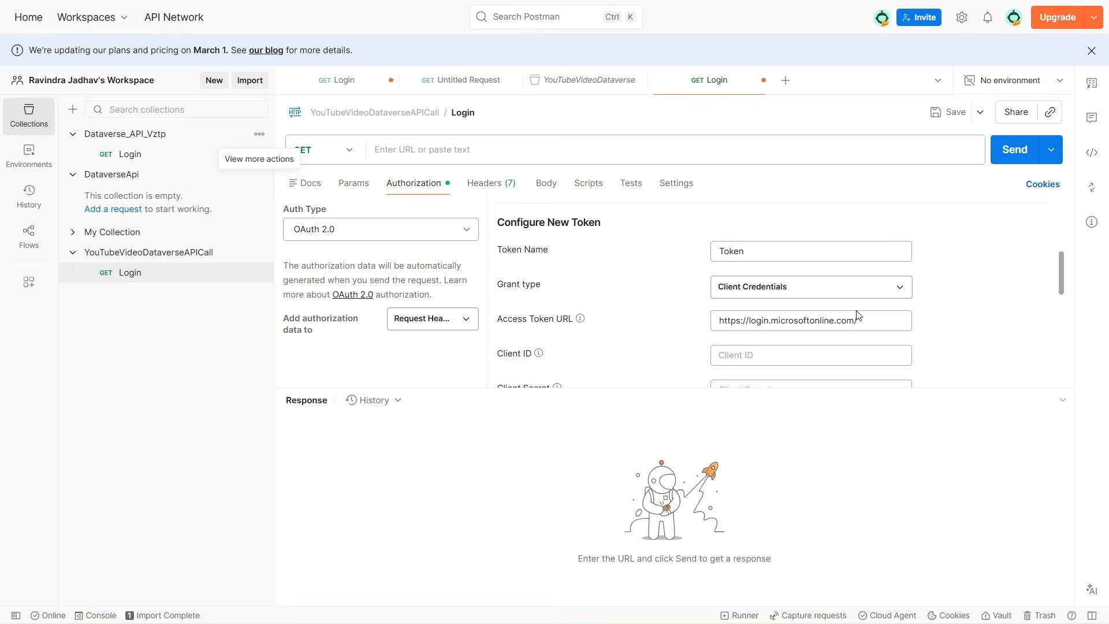
Step: Copy the directory (tenant) ID from the PostmanAPITest overview in Azure and append it to the Access Token URL in Postman
left_click(735, 10)
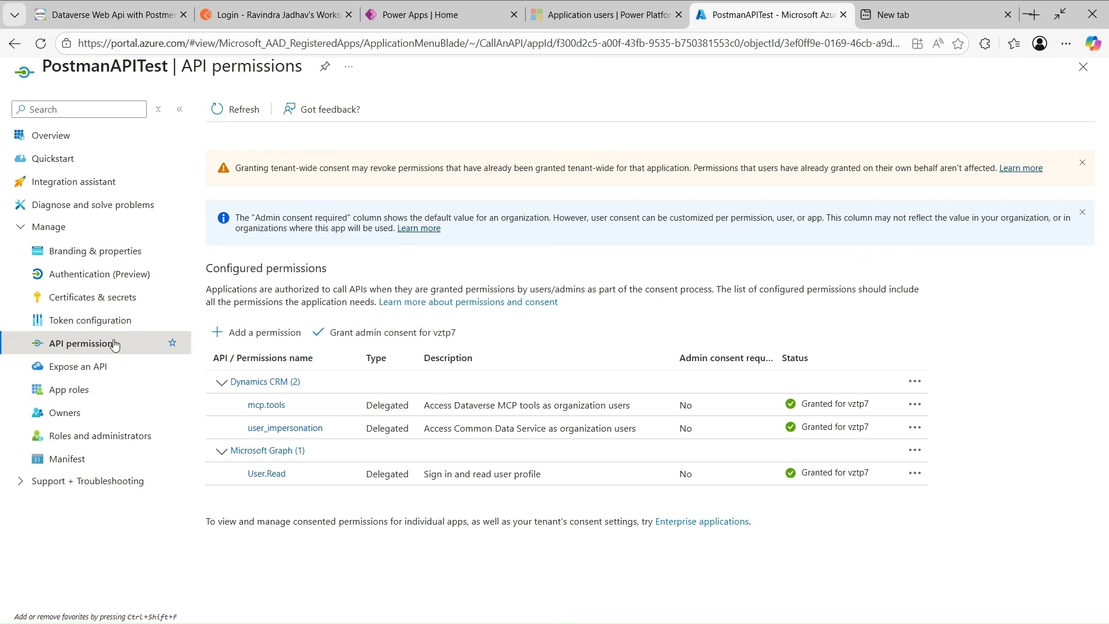
left_click(78, 137)
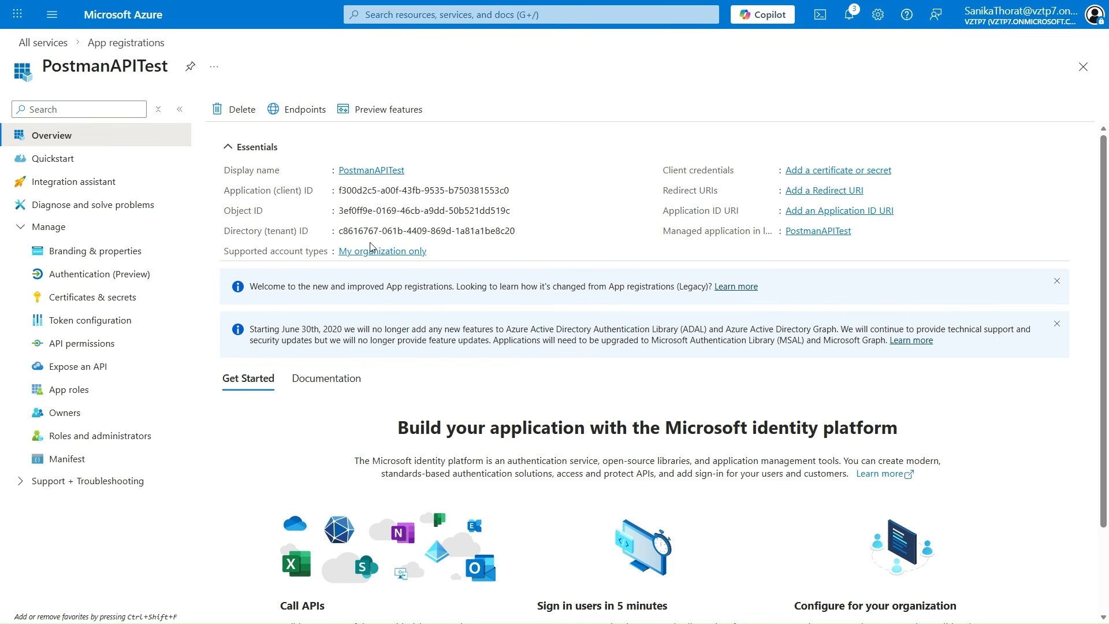
double_click(416, 231)
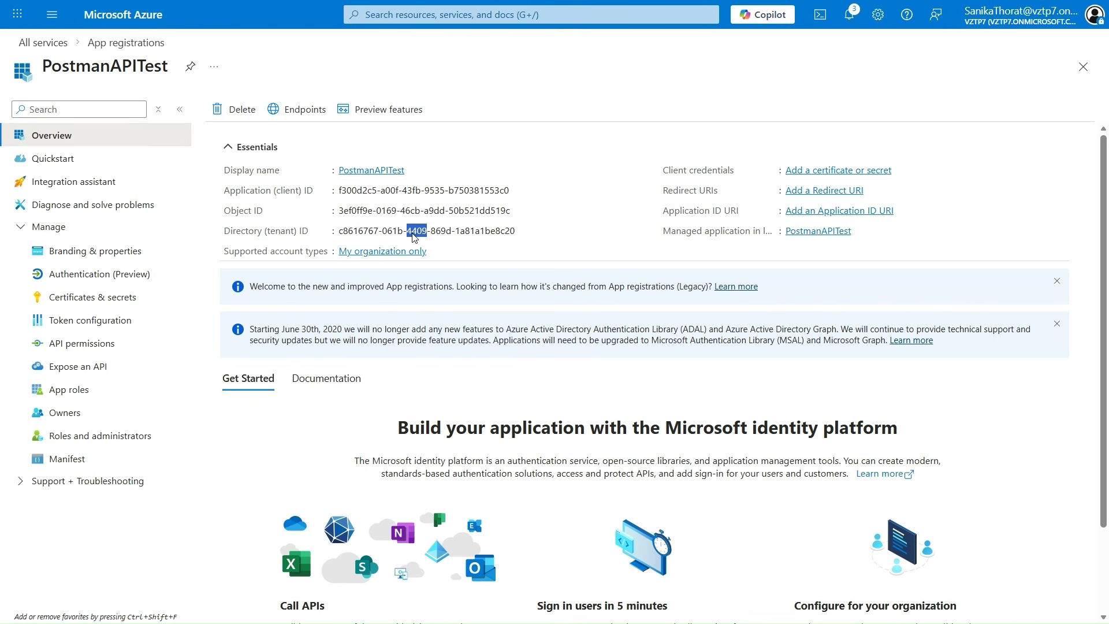
triple_click(508, 233)
key("ctrl+c")
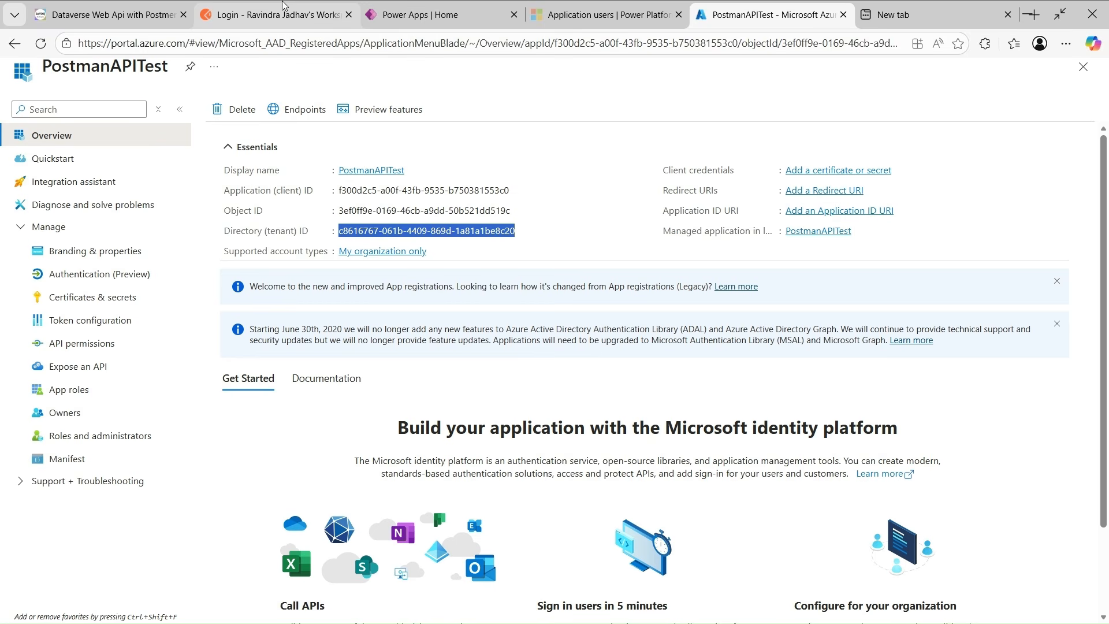
left_click(283, 11)
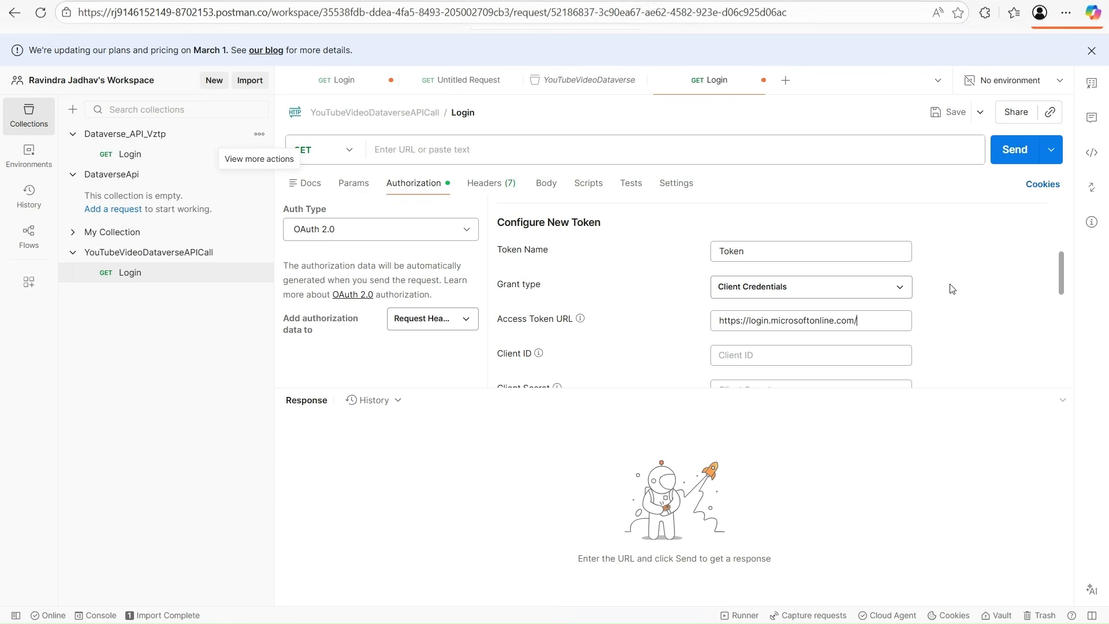
key("ctrl+v")
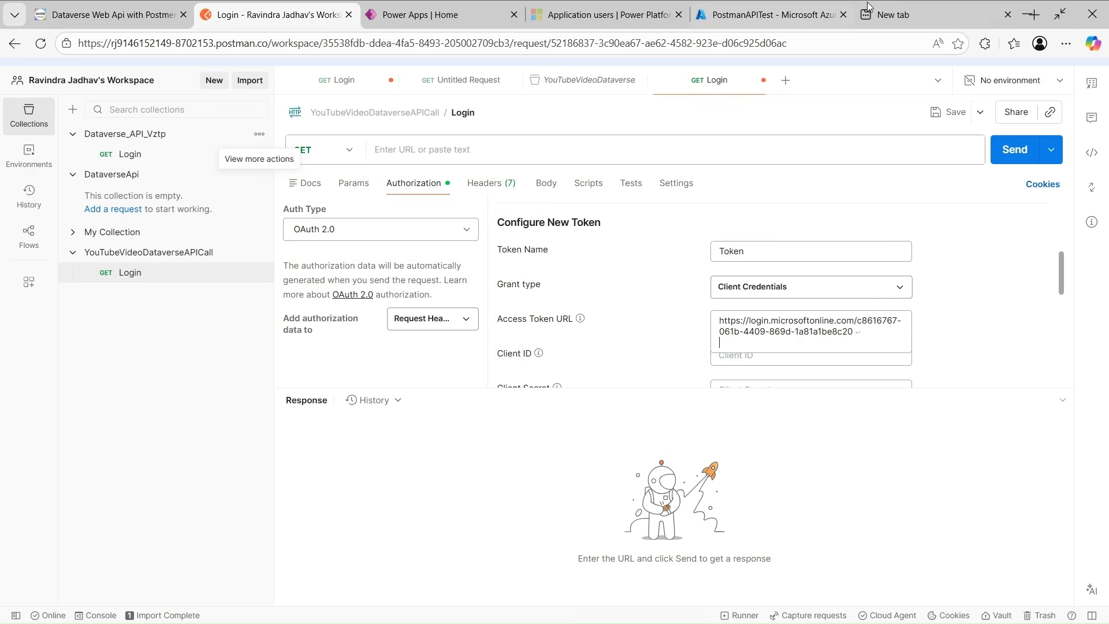
Step: Copy oauth2/v2.0/token from the address in the new tab and complete Postman's Access Token URL with /oauth2/v2.0/token after the tenant ID
left_click(874, 6)
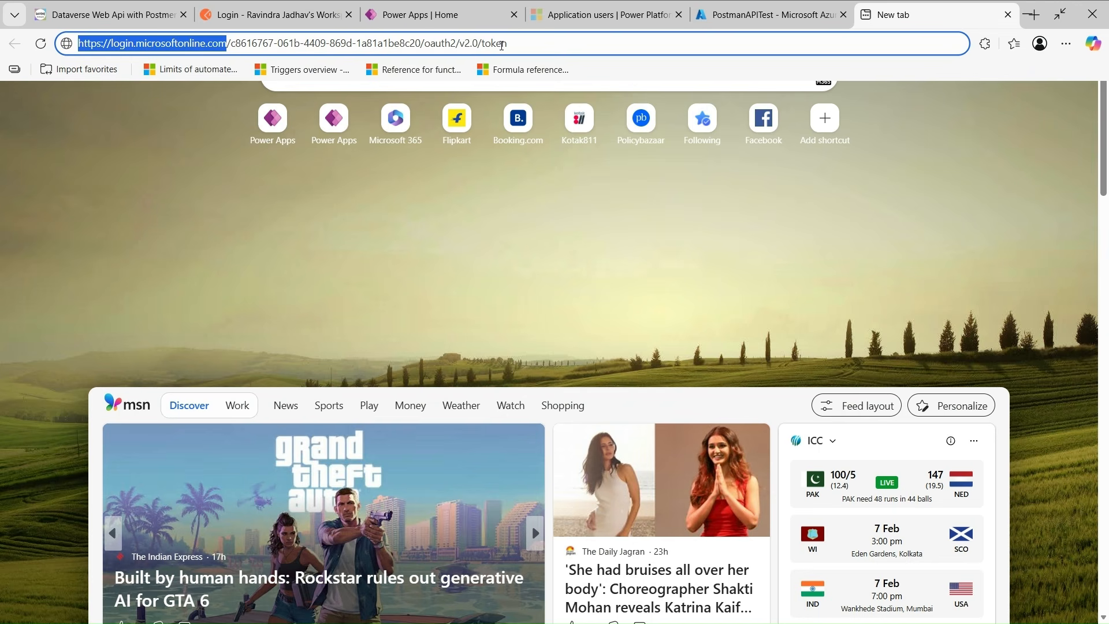
left_click_drag(513, 45, 424, 42)
key("ctrl+c")
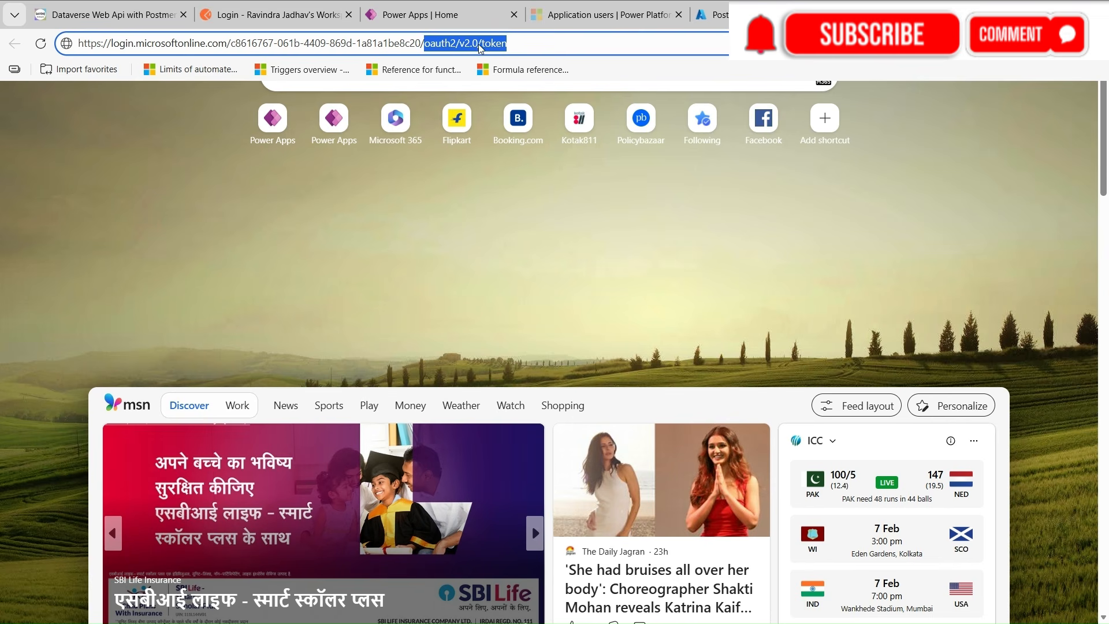
left_click(271, 14)
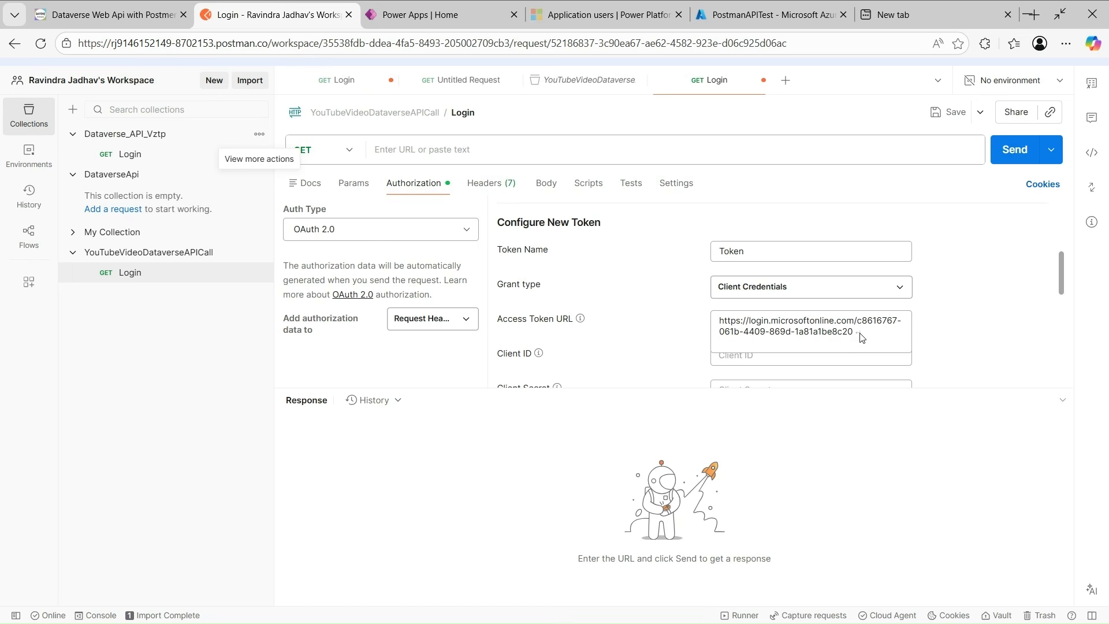
type("/")
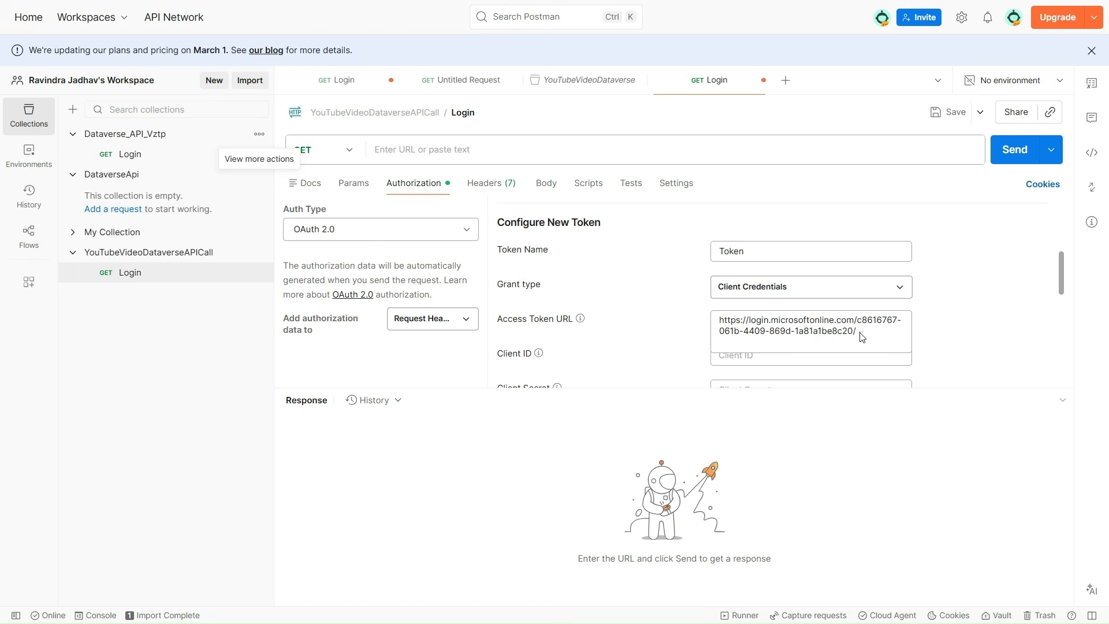
key("ctrl+v")
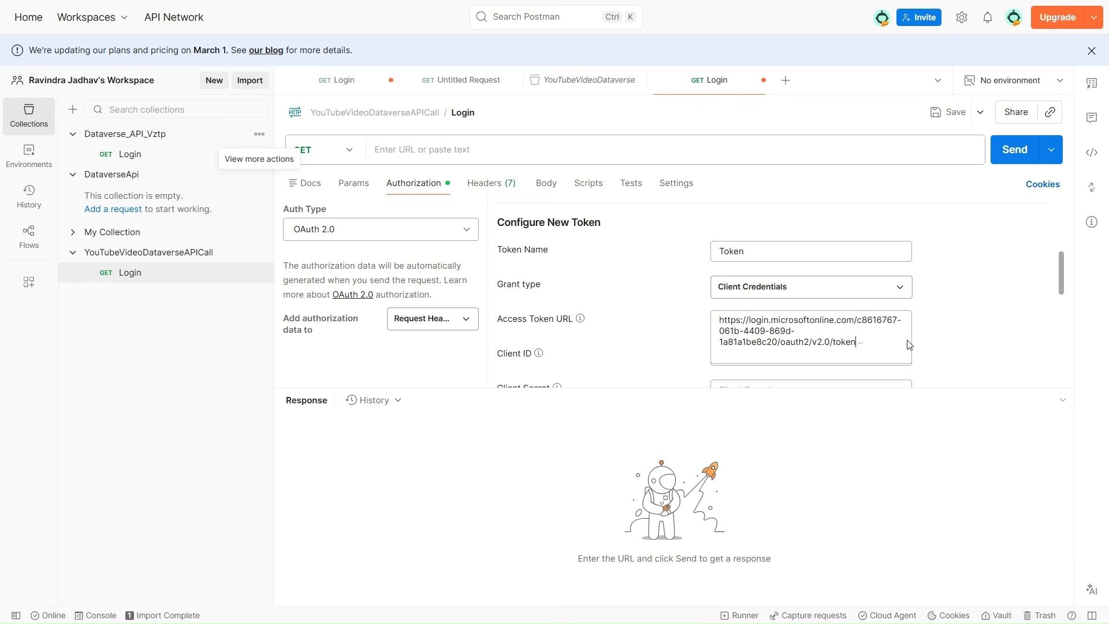
scroll(909, 345, "down", 3)
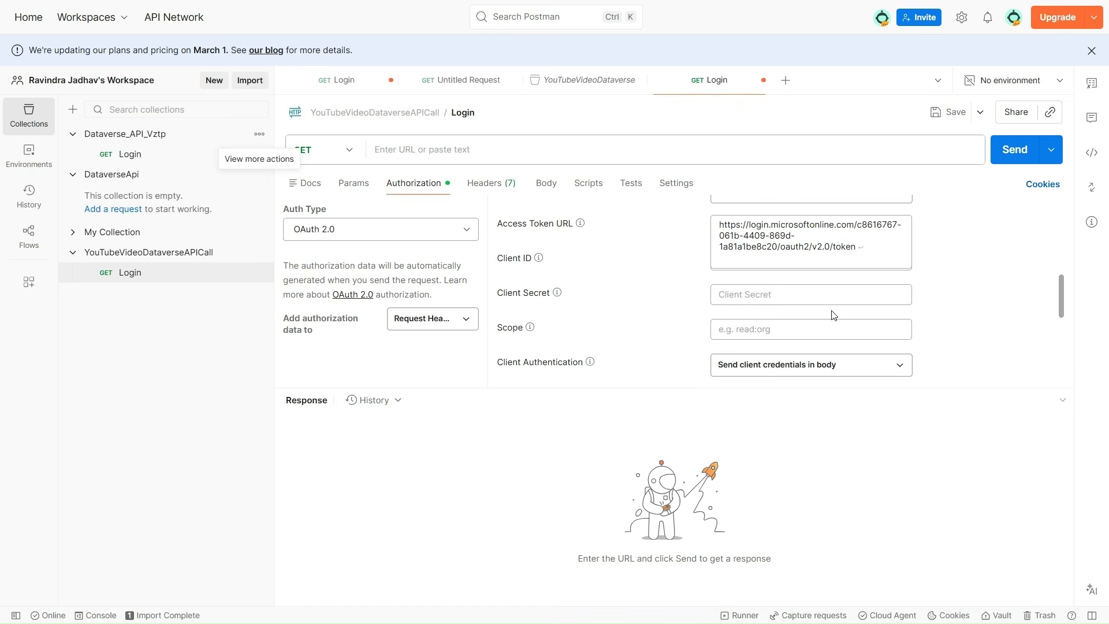
scroll(795, 293, "down", 2)
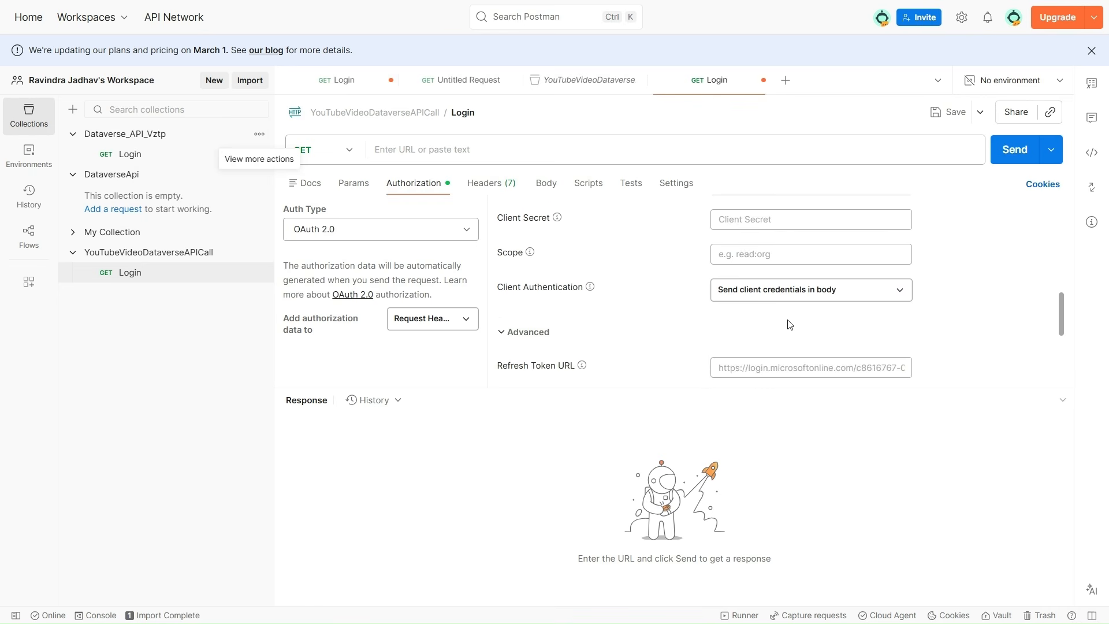
scroll(790, 324, "down", 3)
scroll(790, 325, "up", 5)
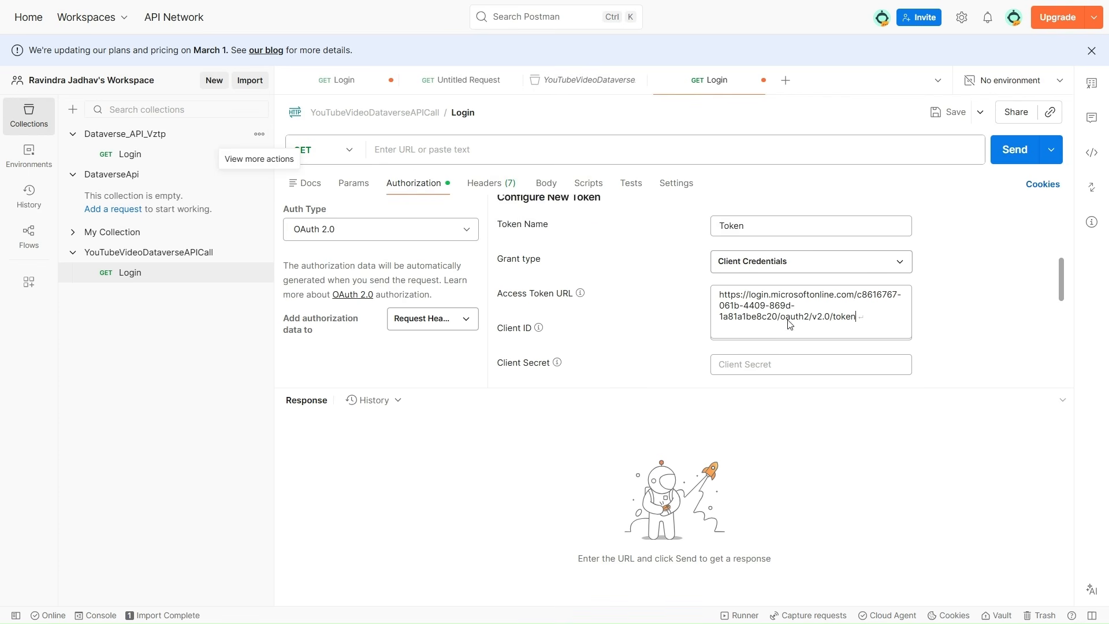
left_click(754, 365)
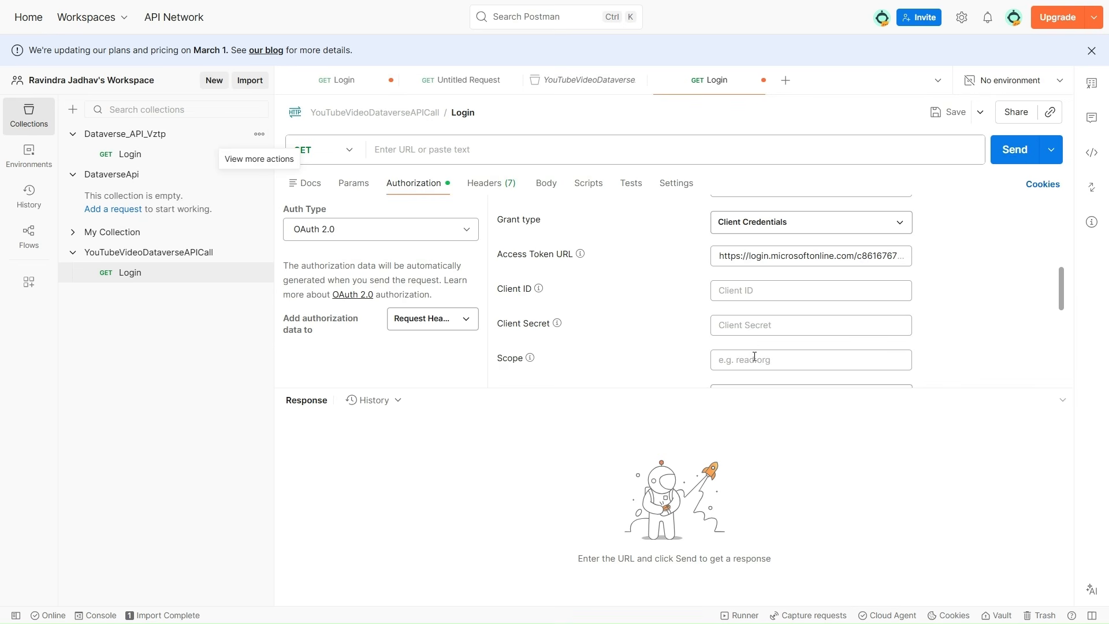
scroll(754, 358, "down", 1)
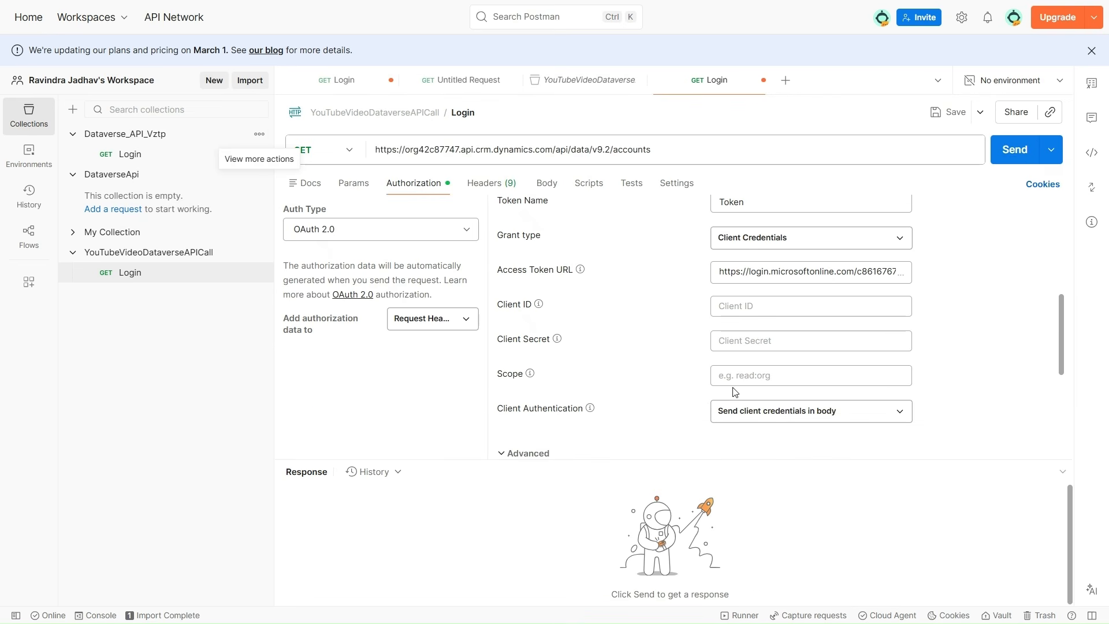
left_click(427, 5)
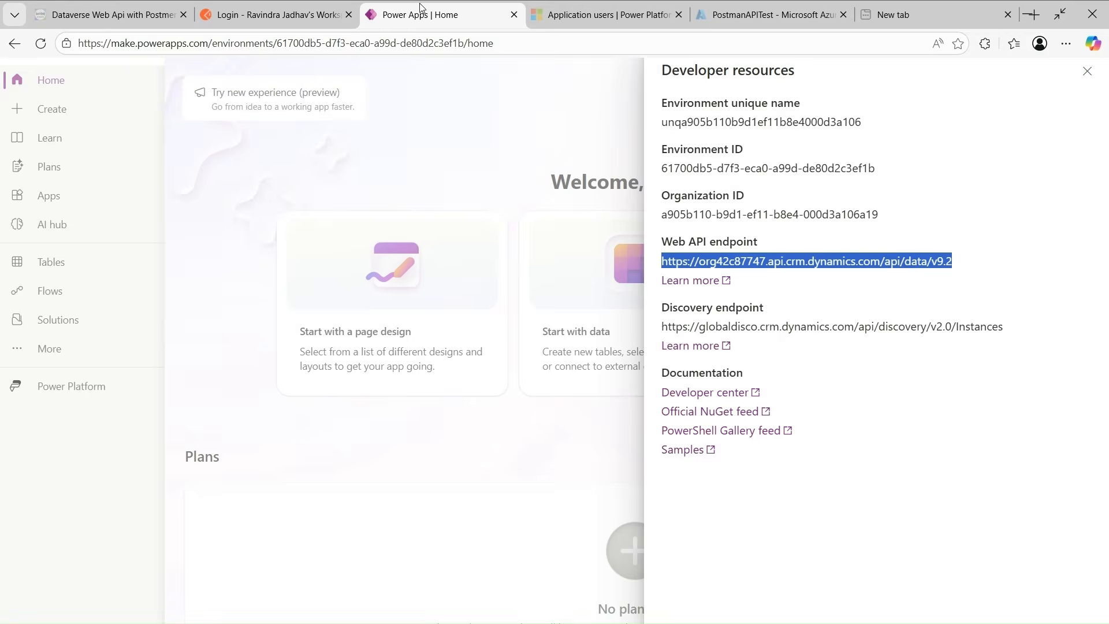
left_click(841, 287)
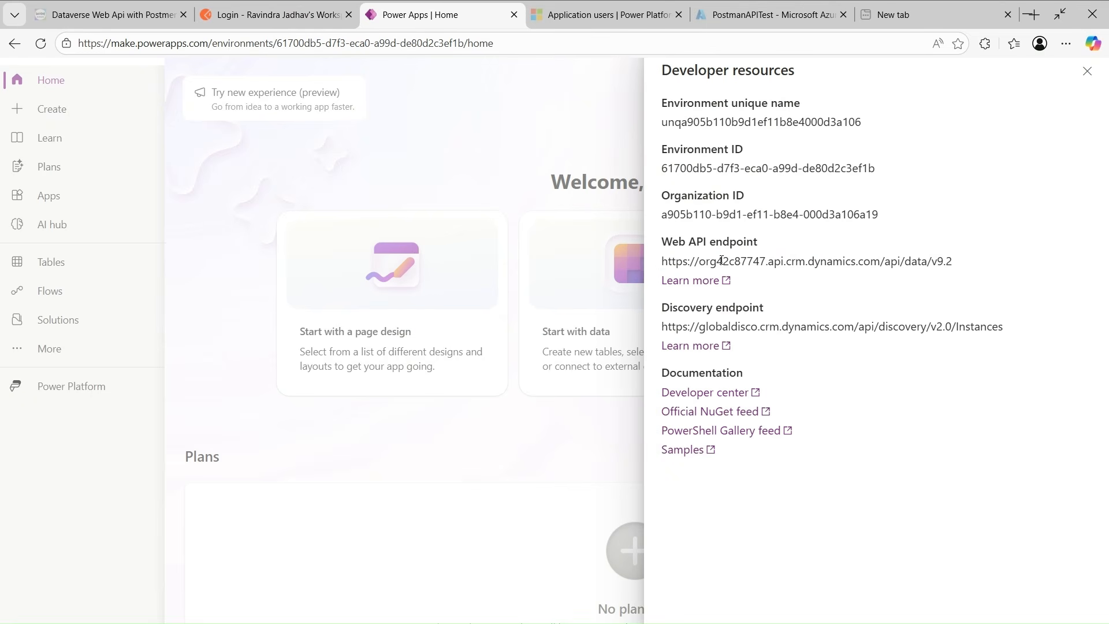
left_click(1081, 74)
left_click(1023, 19)
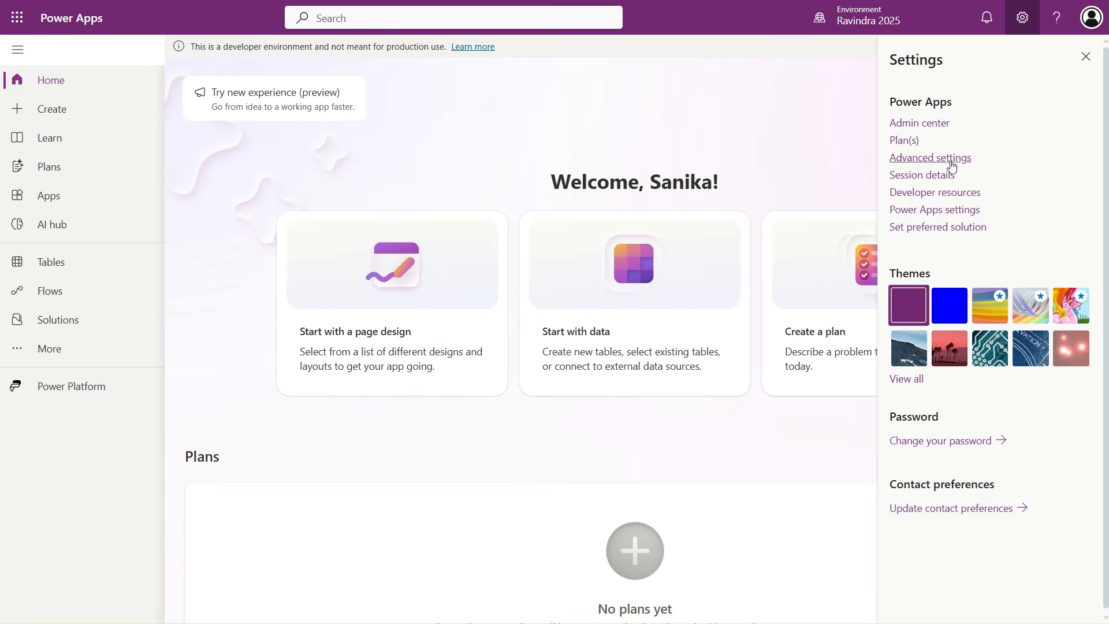
left_click(943, 194)
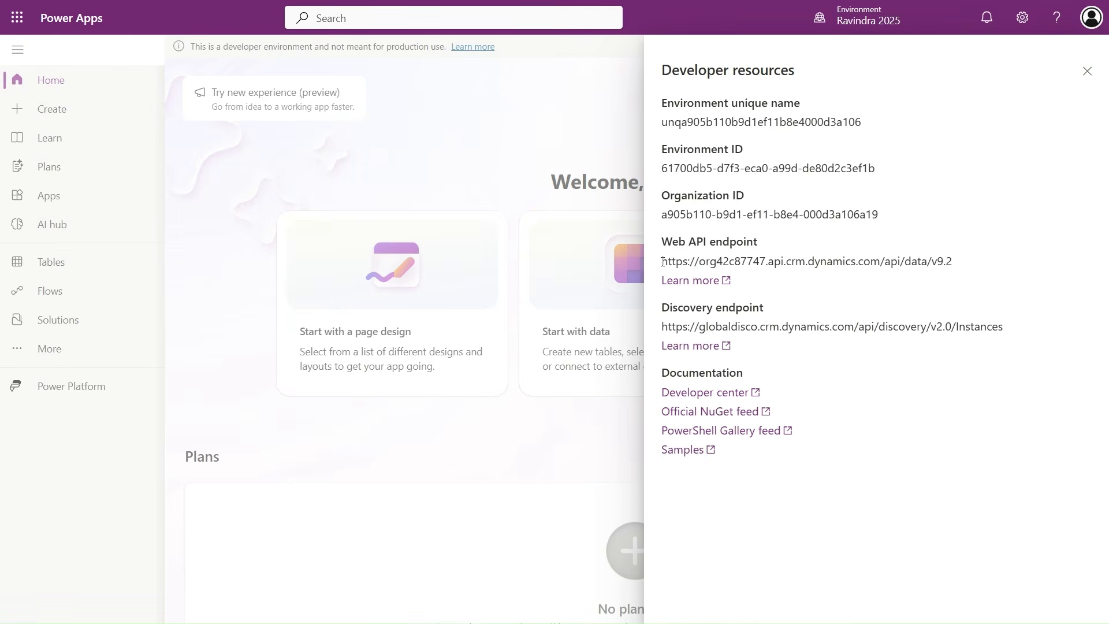
left_click_drag(662, 262, 880, 262)
key("ctrl+c")
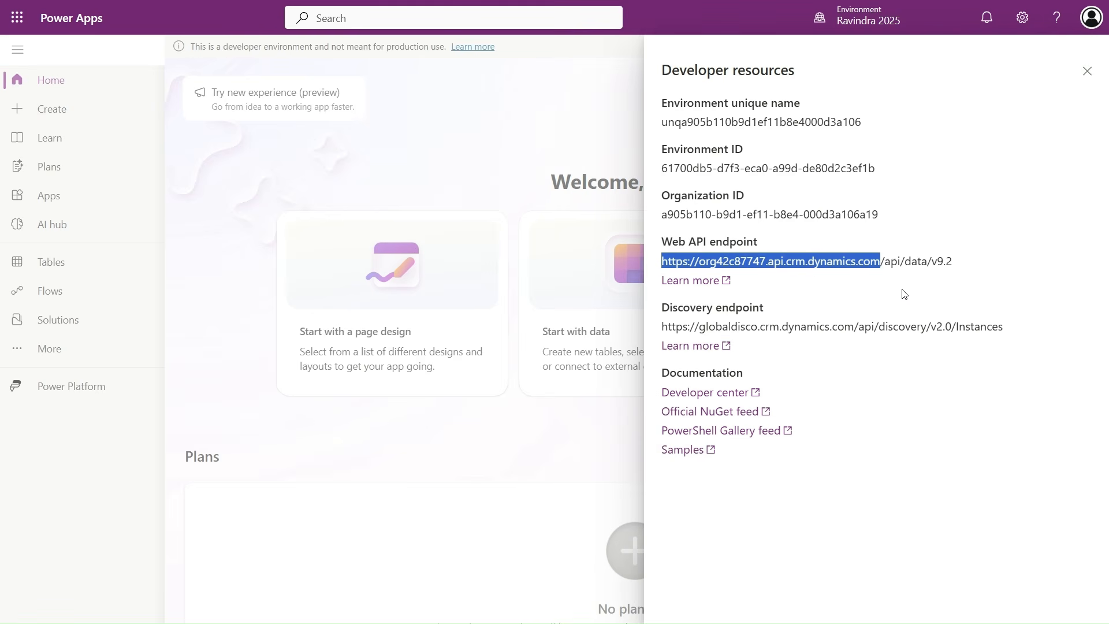
mouse_move(433, 1)
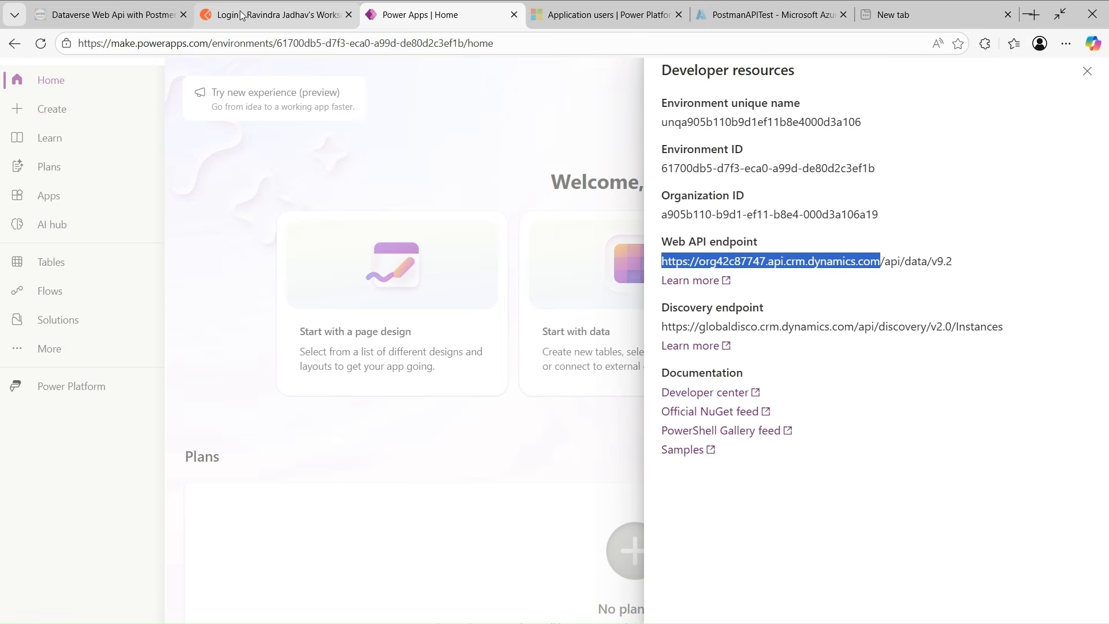
left_click(241, 14)
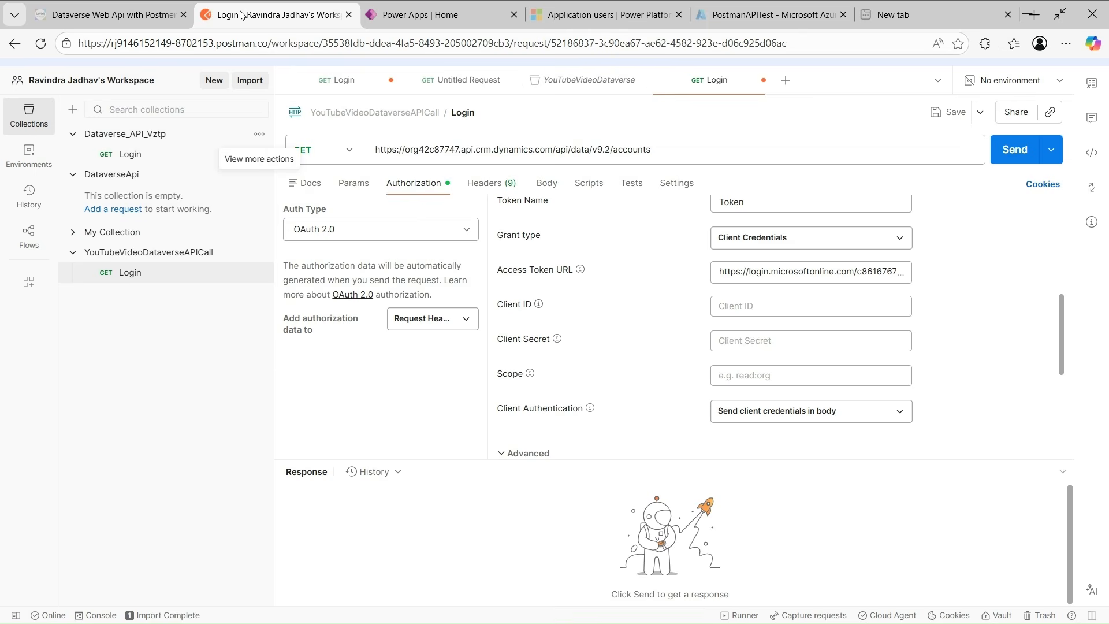
left_click(740, 376)
key("ctrl+v")
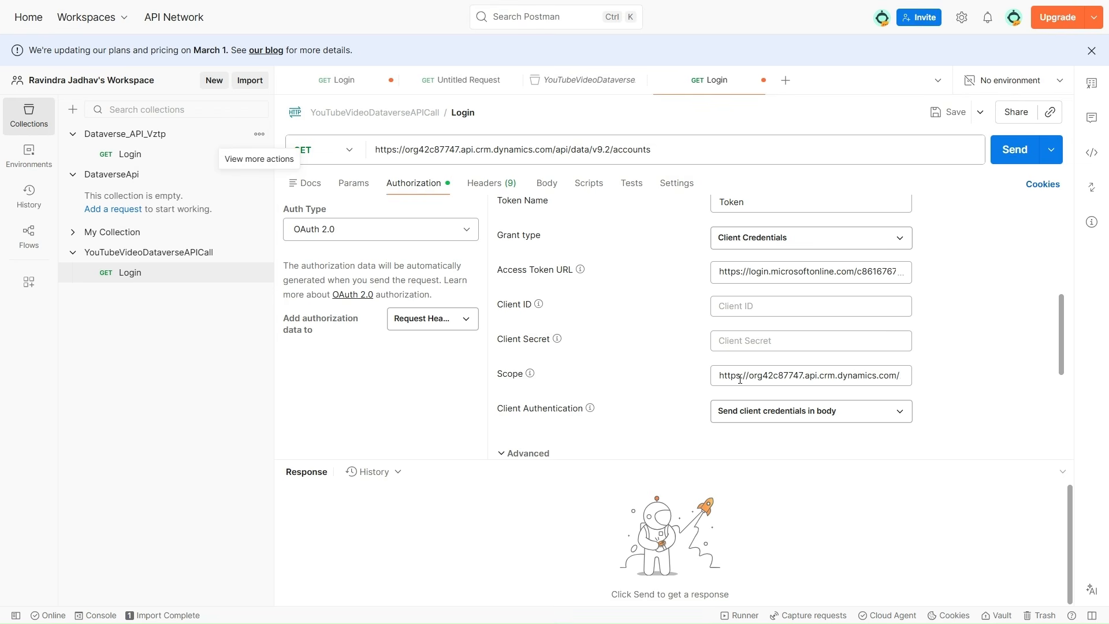
type("/.default")
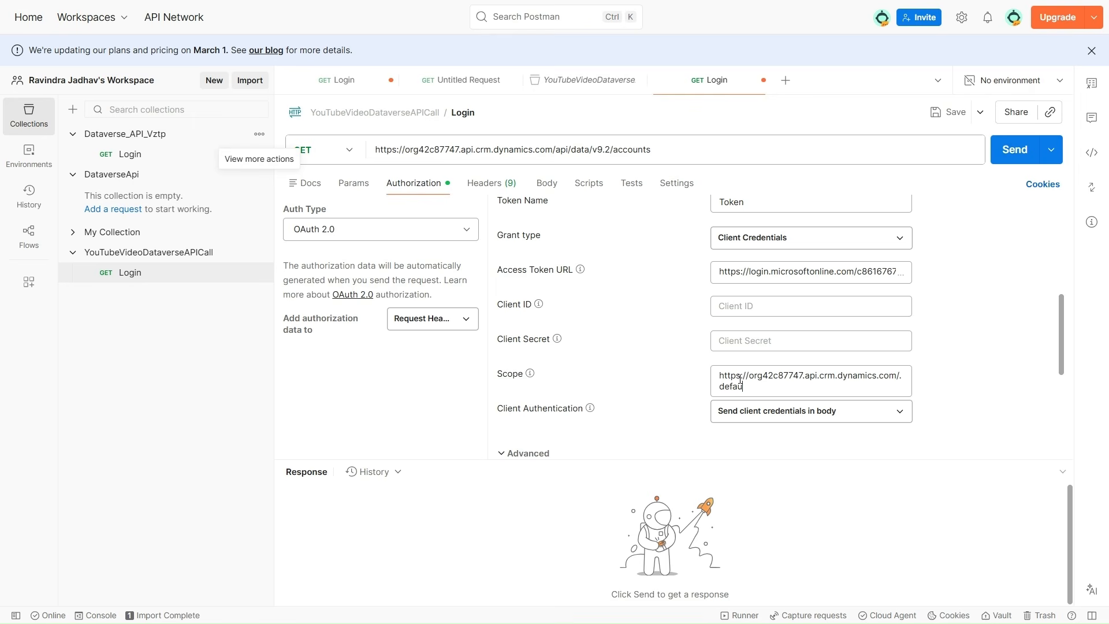
Step: Copy the application (client) ID from the PostmanAPITest overview in Azure and paste it as the Client ID in Postman
left_click(731, 306)
left_click(762, 13)
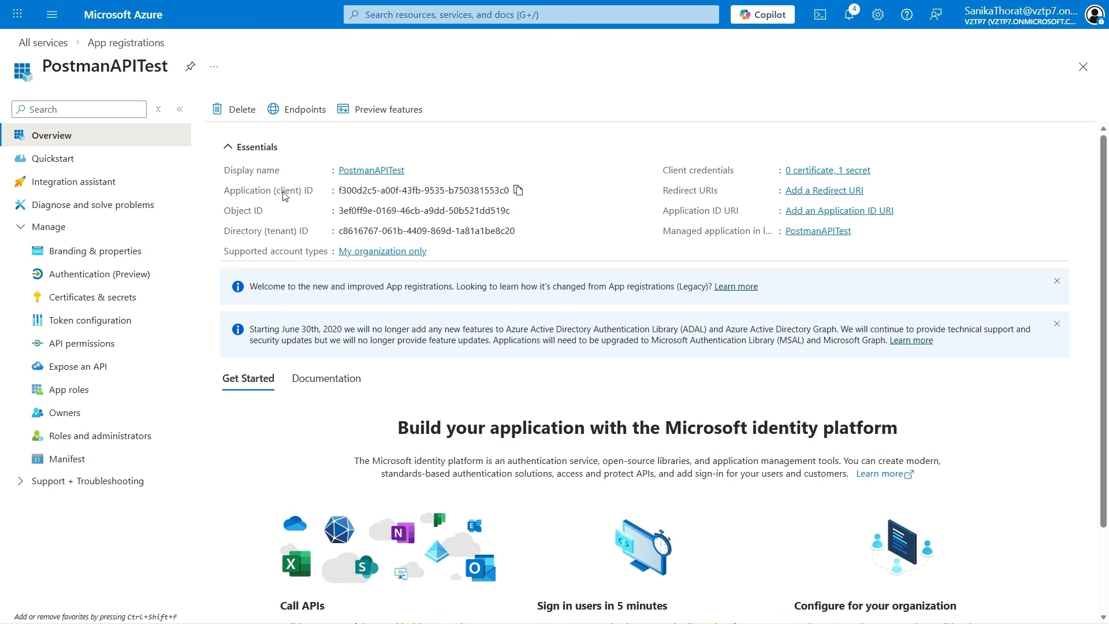
left_click(518, 191)
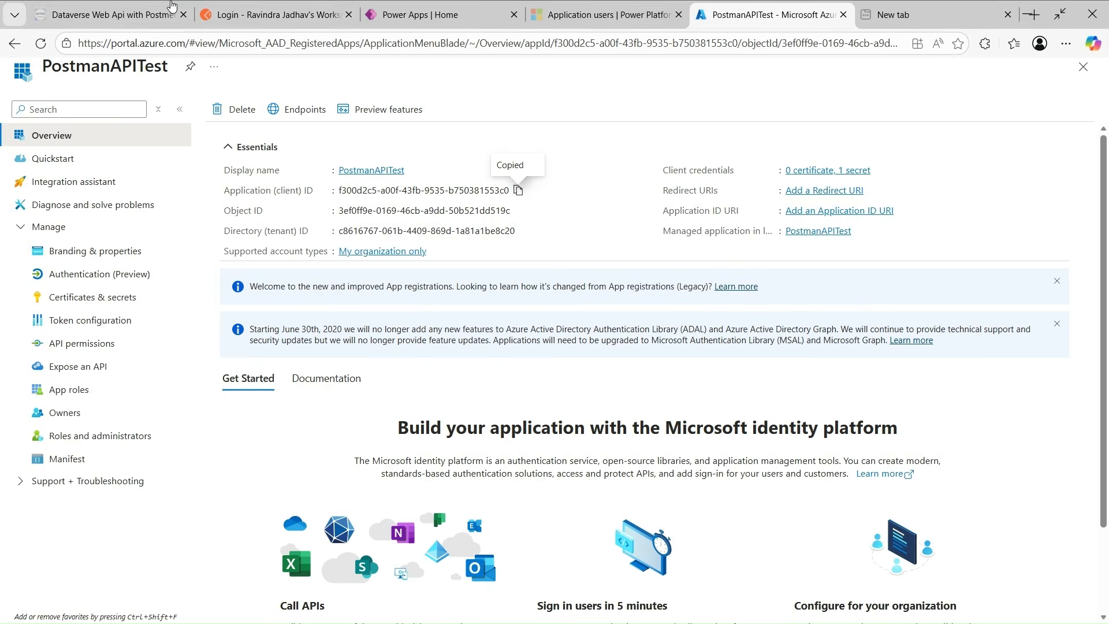
left_click(246, 13)
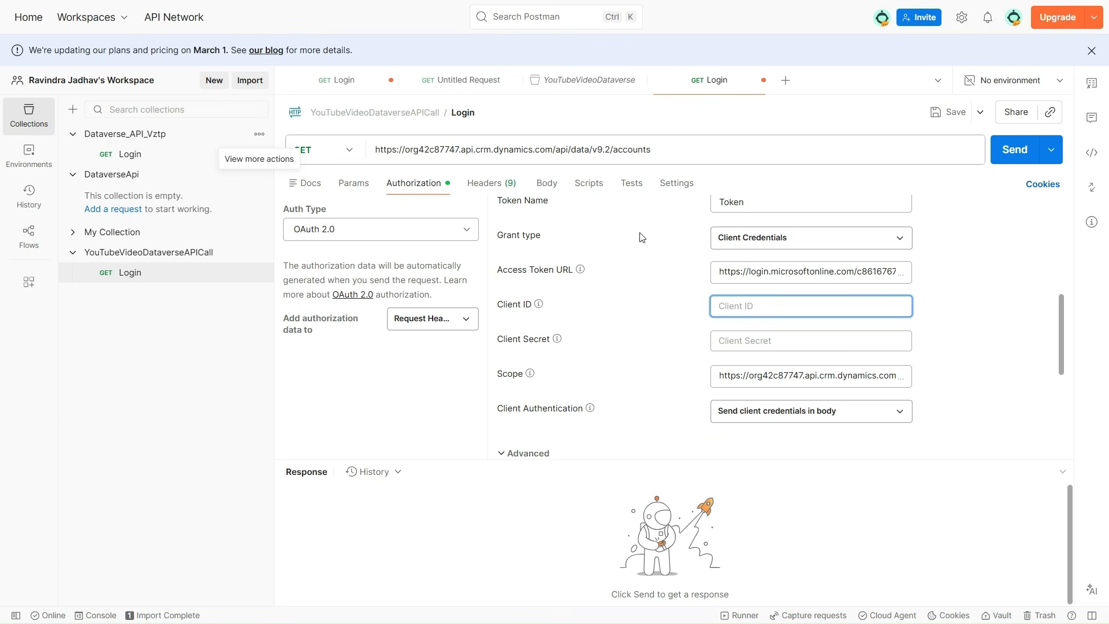
key("ctrl+v")
Step: Add a client secret described as New with the recommended 180-day expiry to PostmanAPITest in Azure and copy its value
mouse_move(677, 4)
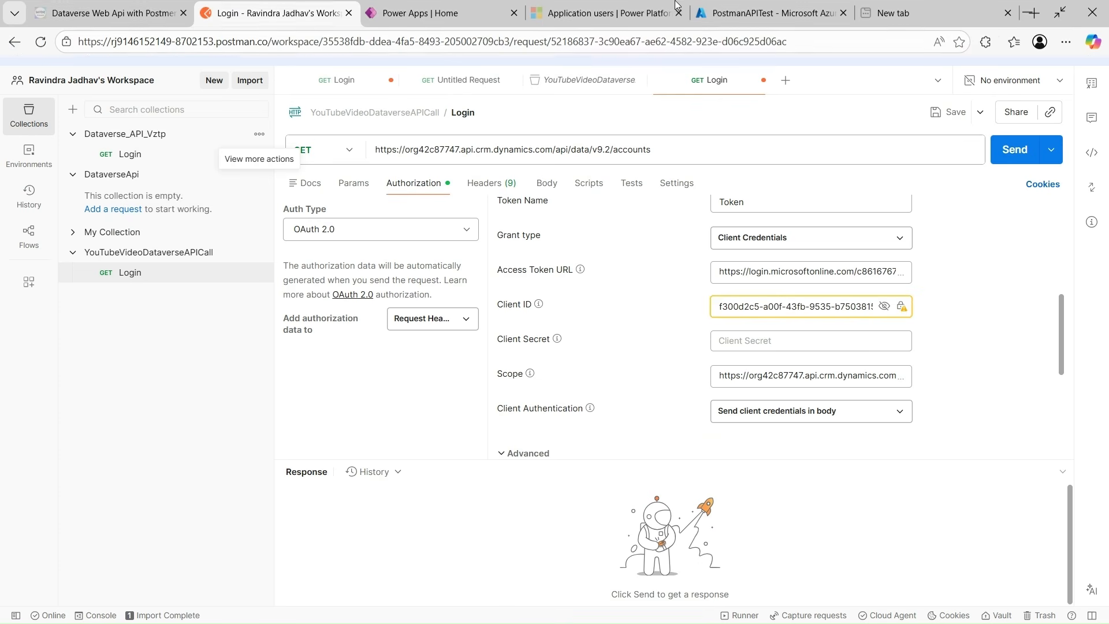
left_click(796, 21)
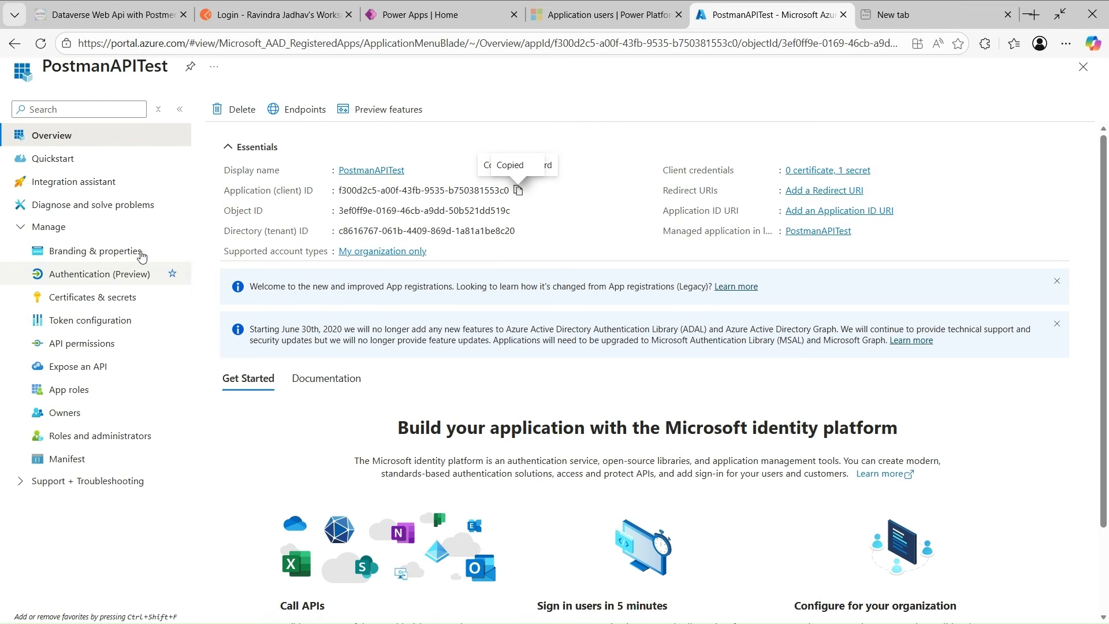
left_click(90, 299)
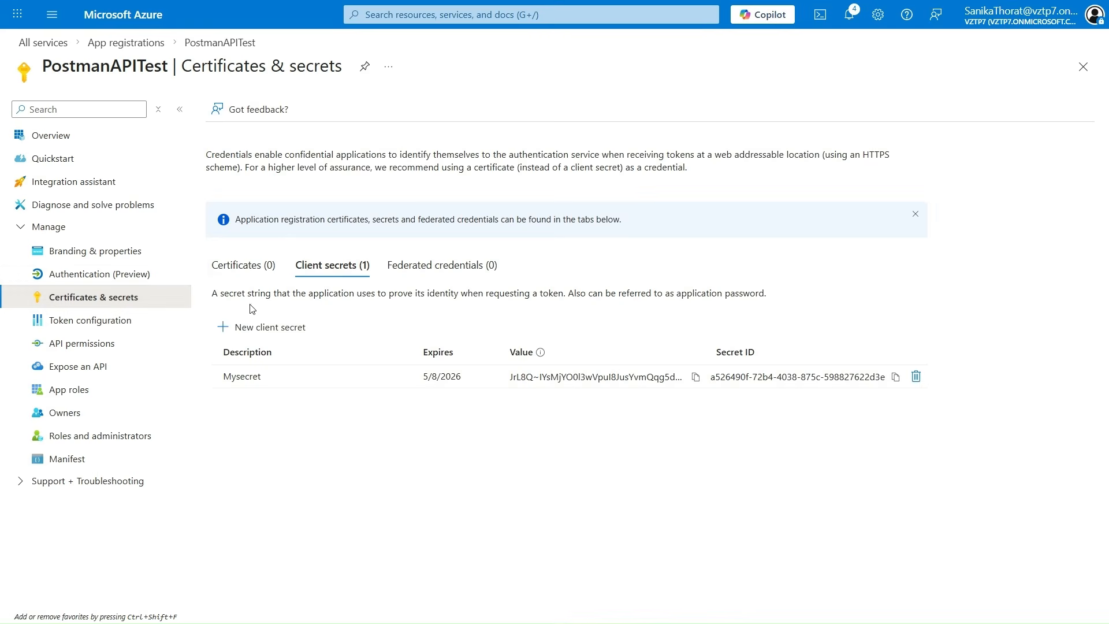
left_click(243, 327)
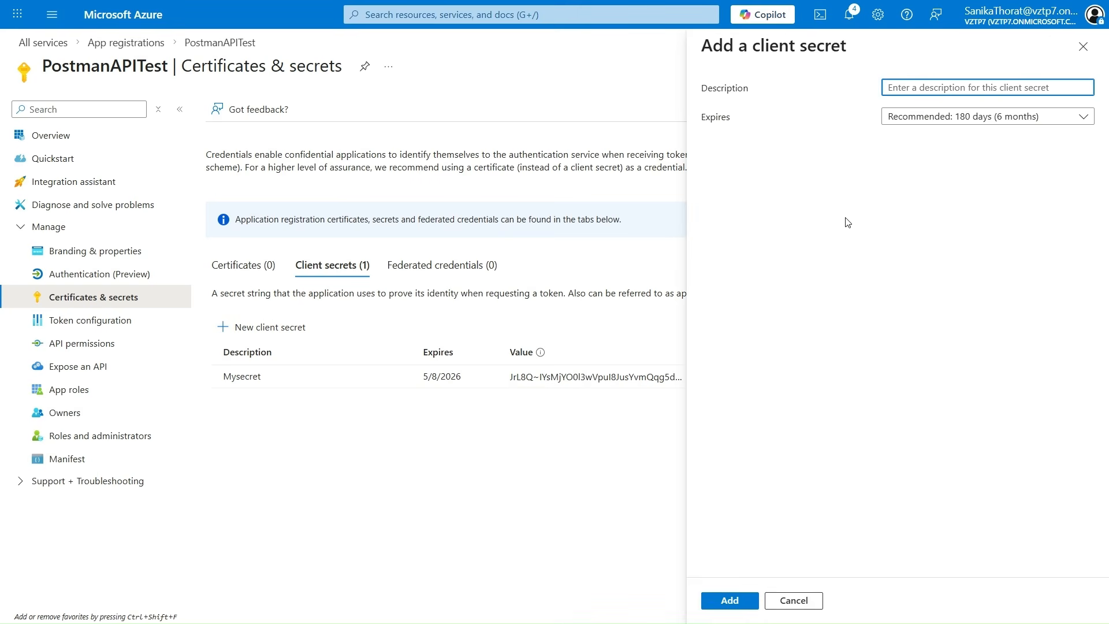
type("New")
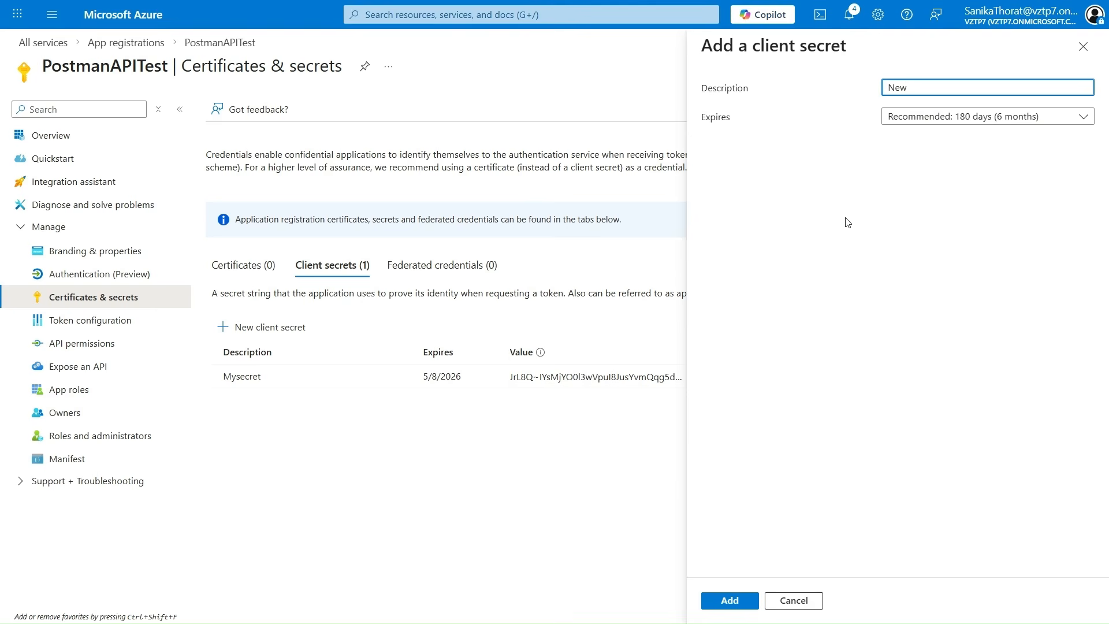
left_click(730, 601)
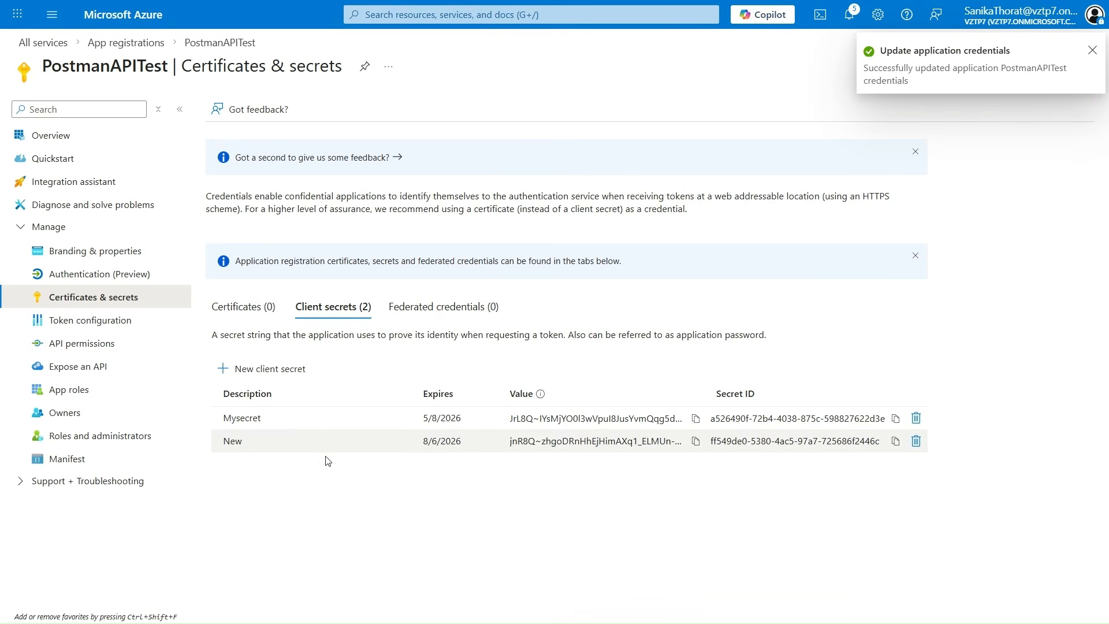
left_click(696, 441)
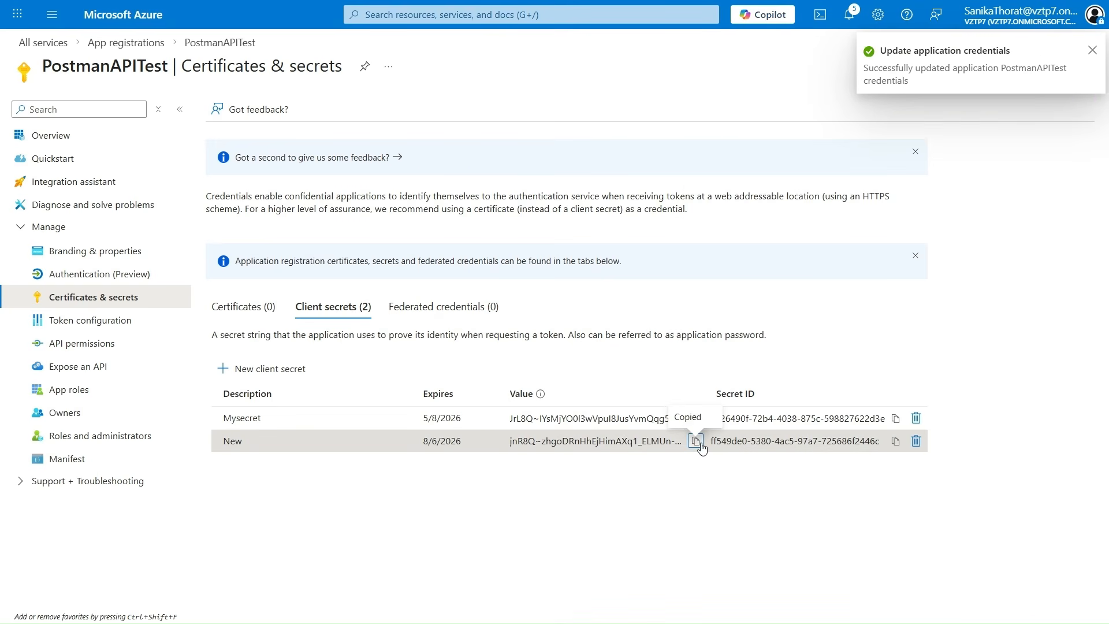
Step: Switch back to Postman and request a new access token with the configured client credentials
mouse_move(159, 5)
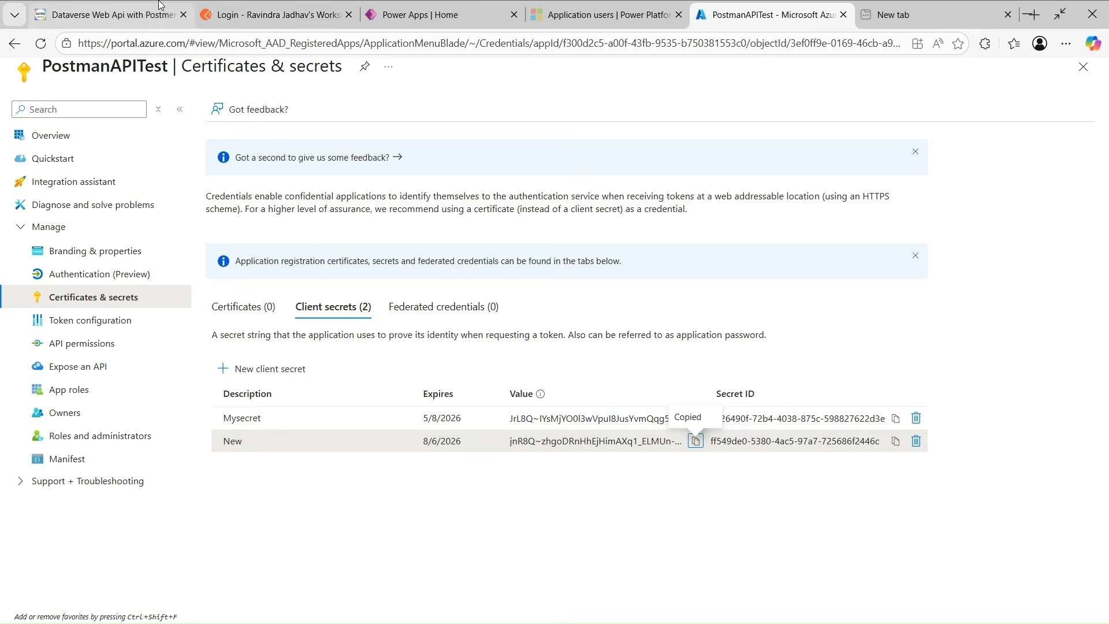
left_click(203, 12)
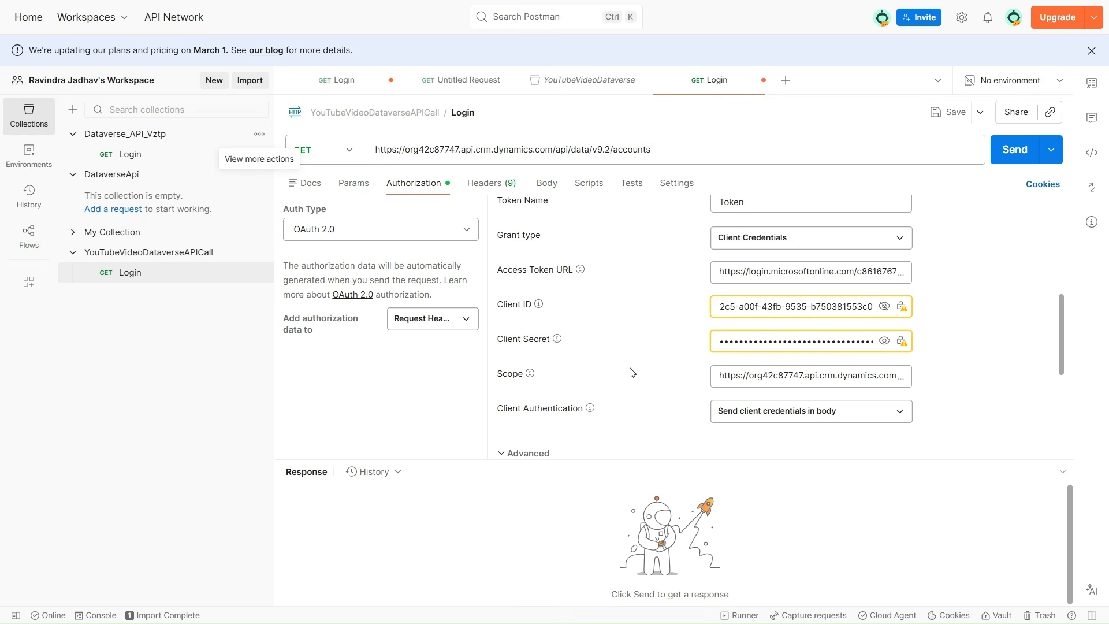
scroll(632, 372, "down", 1)
scroll(632, 372, "down", 1)
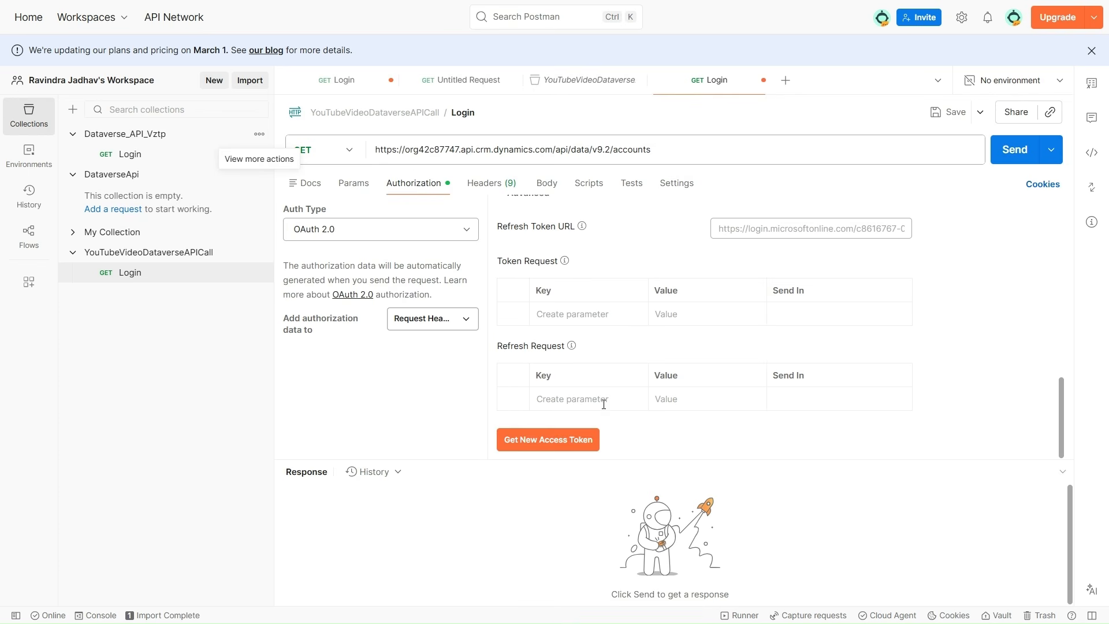
left_click(572, 445)
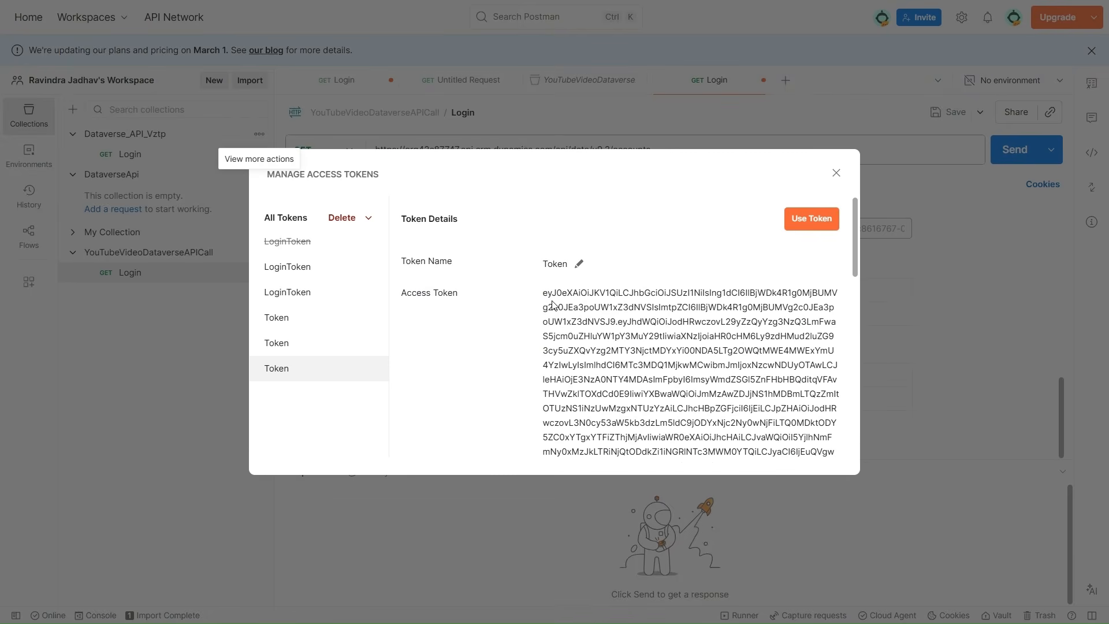
Step: Apply the newly generated access token to the Login request and mask its value in the current token settings
scroll(553, 301, "down", 1)
scroll(553, 301, "up", 1)
left_click(812, 218)
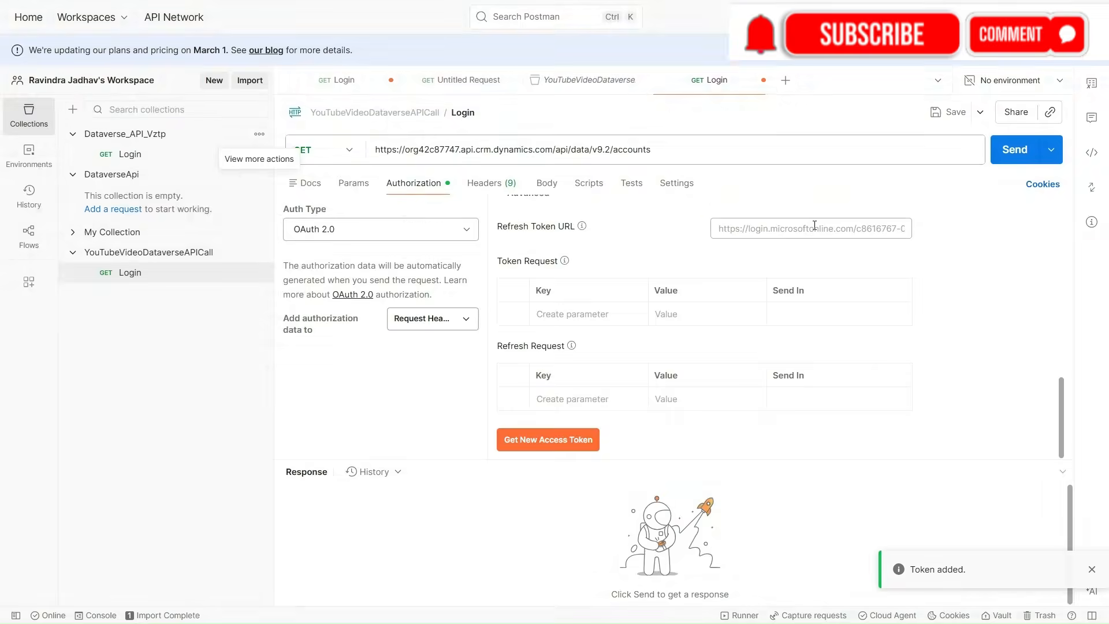
scroll(644, 291, "up", 10)
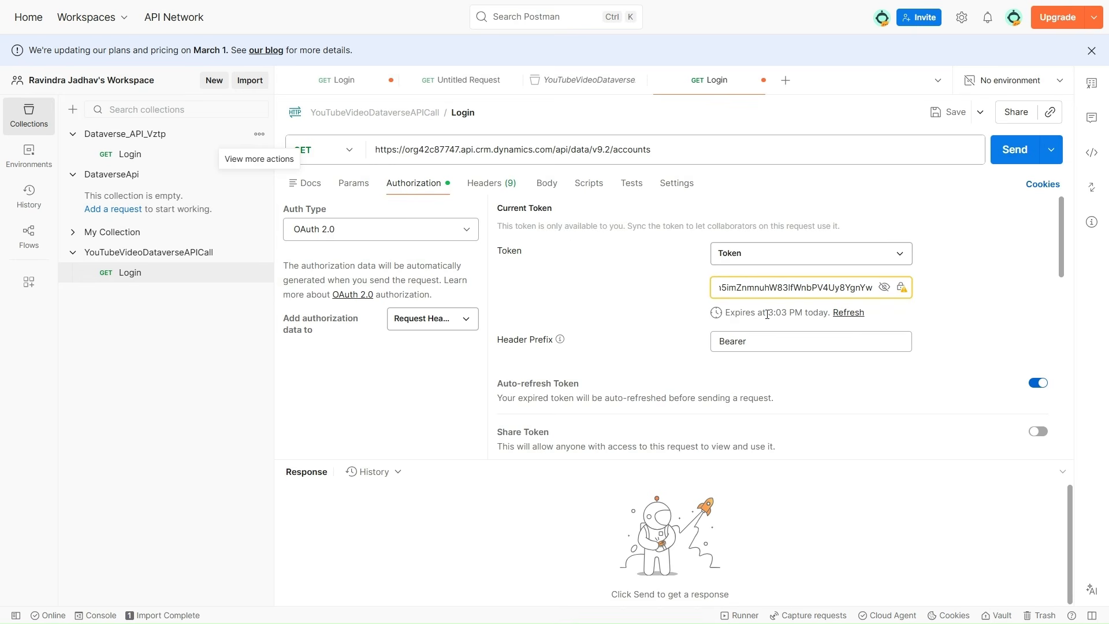
left_click(884, 288)
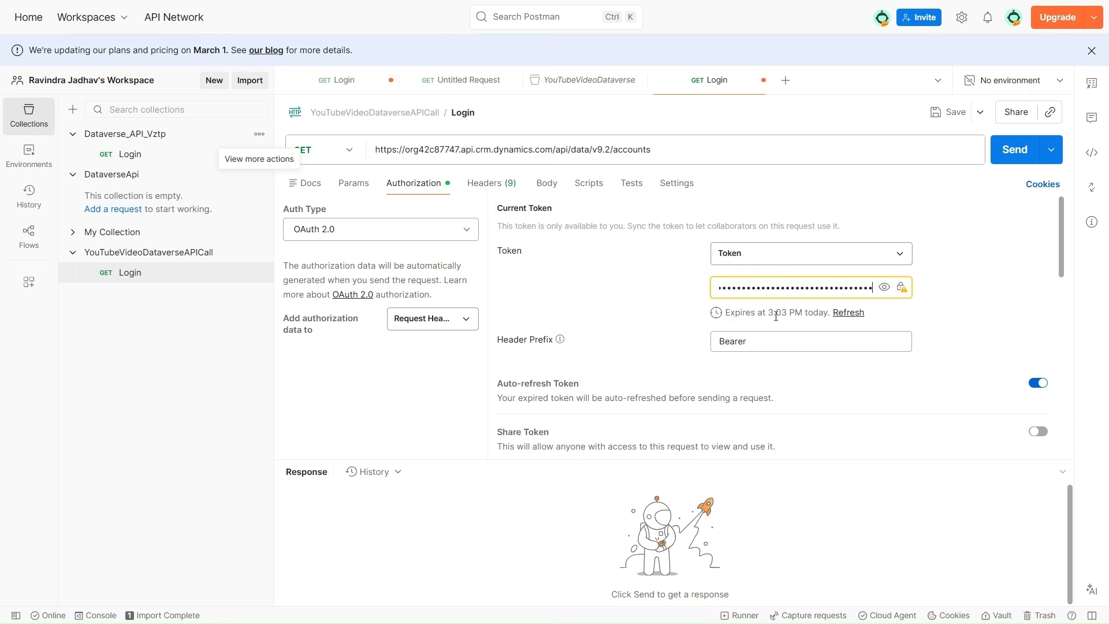
Step: Switch to Power Apps and copy the full Web API endpoint, including /api/data/v9.2, from the developer resources
mouse_move(312, 6)
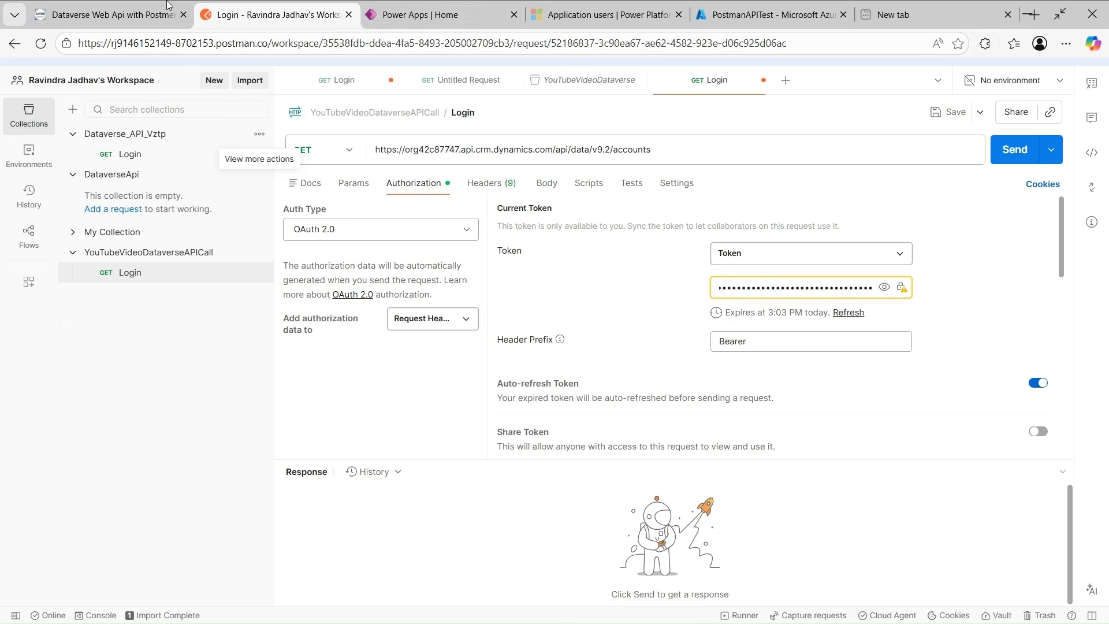
left_click(407, 6)
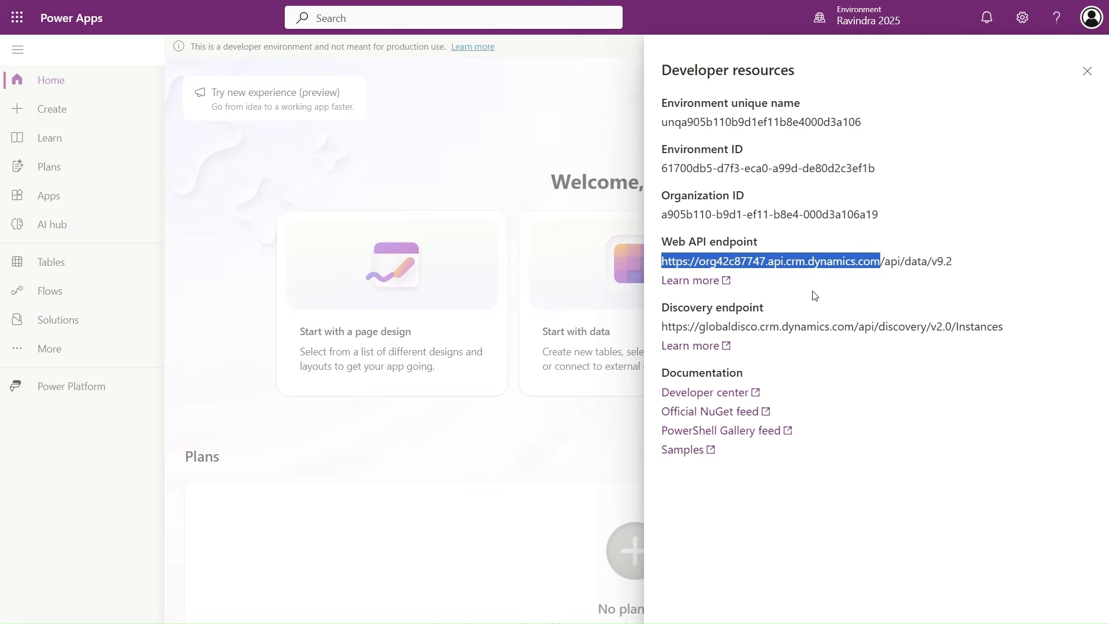
triple_click(833, 263)
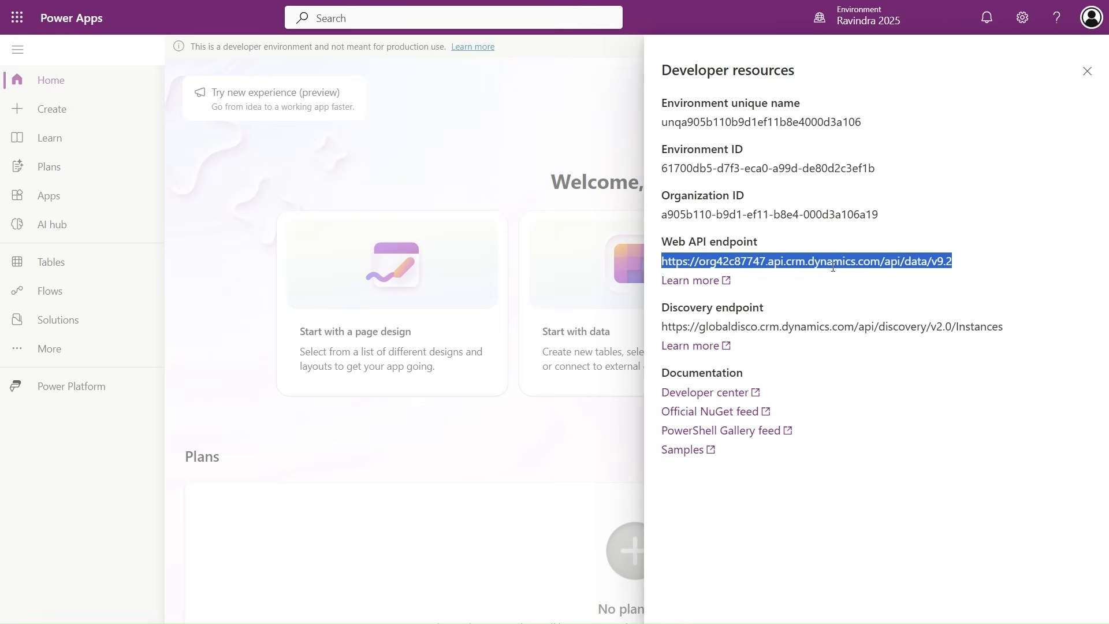
left_click(278, 14)
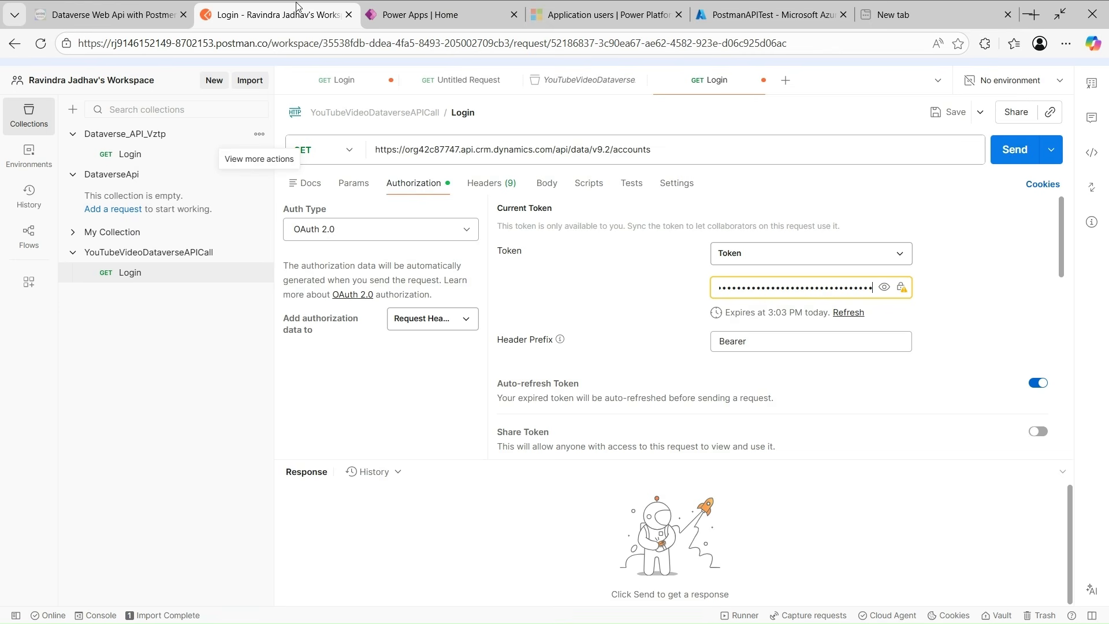
triple_click(662, 150)
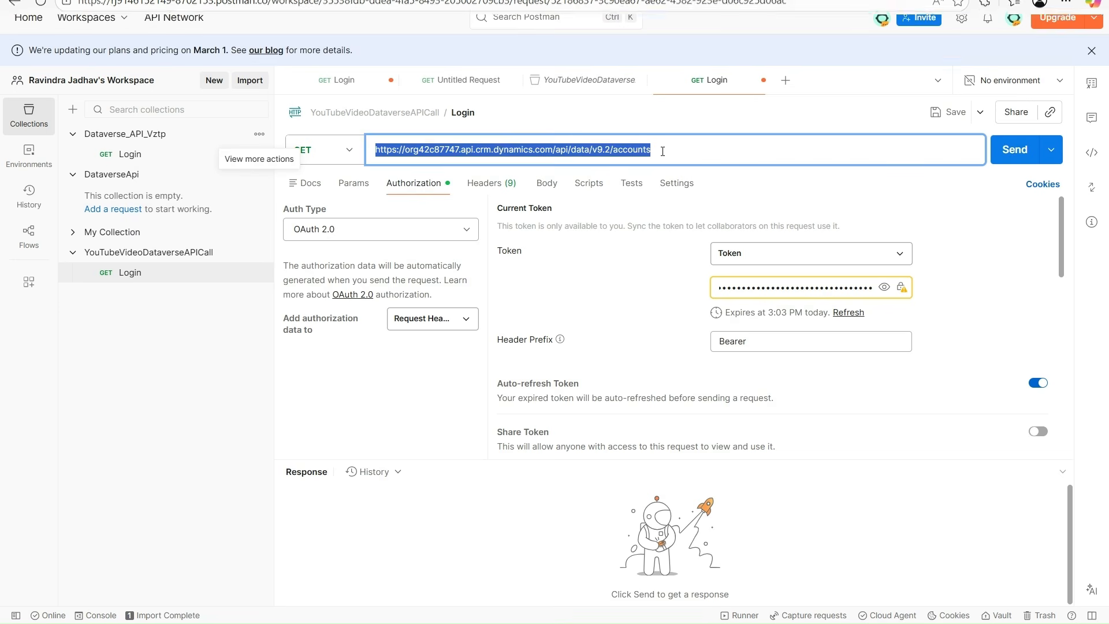
key("ctrl+v")
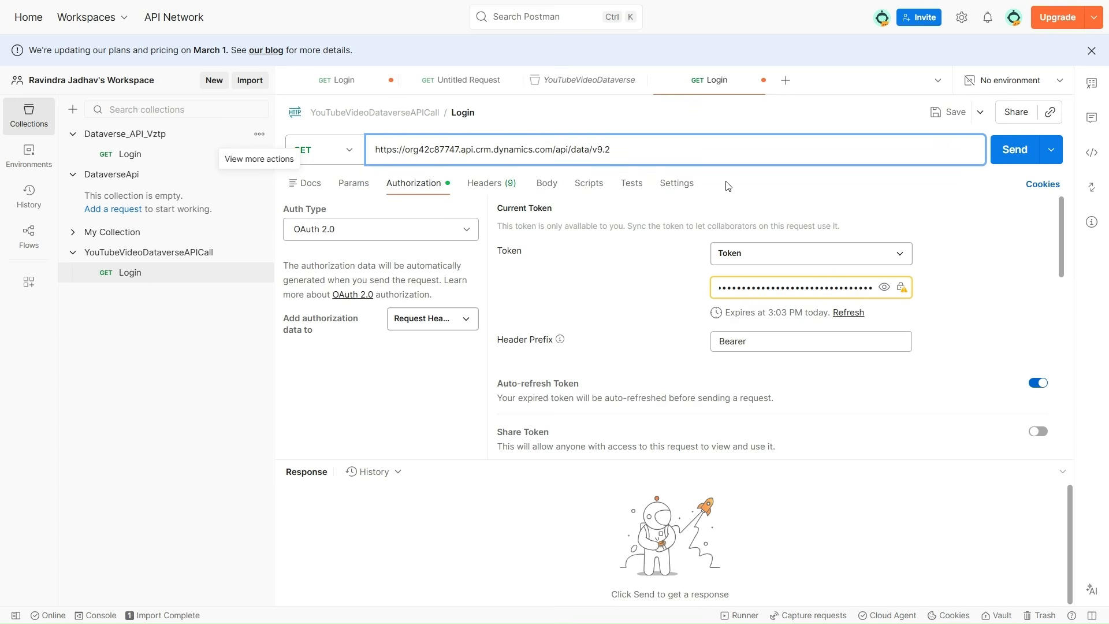
left_click(1015, 157)
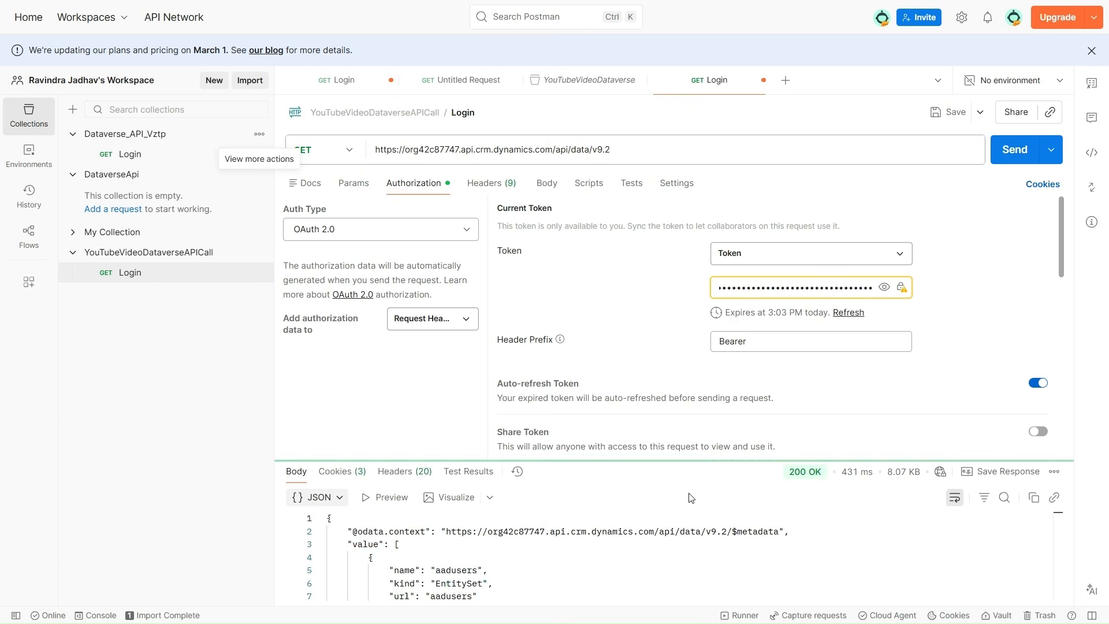
Step: Locate the accounts entity set in the response, append /accounts to the request URL and send the request
scroll(502, 587, "down", 1)
scroll(502, 586, "down", 3)
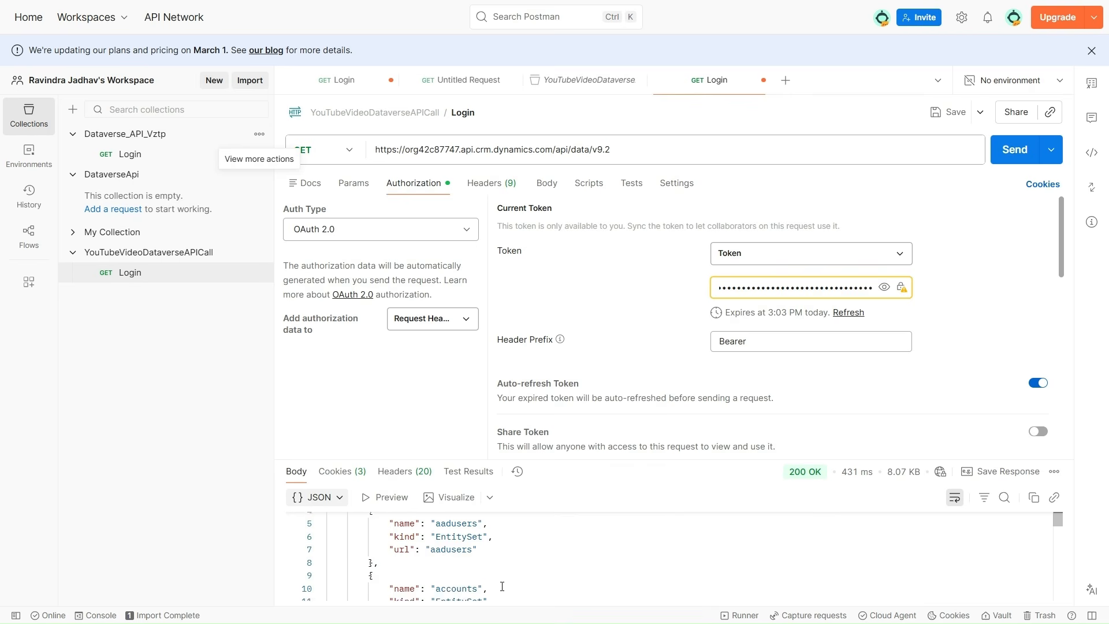
double_click(447, 553)
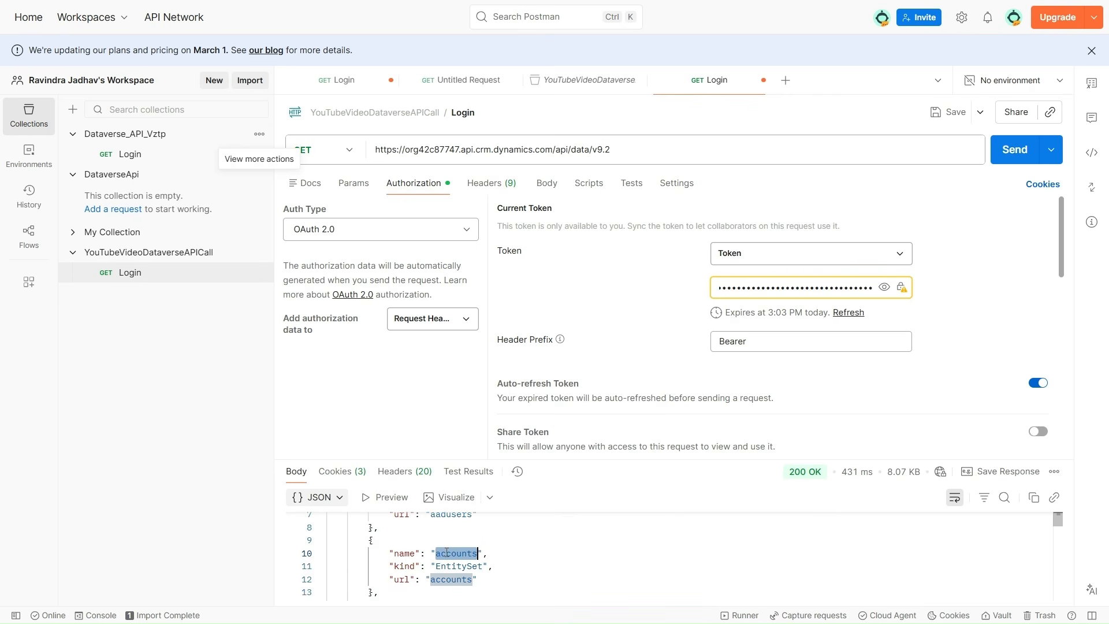
left_click(649, 151)
type("/")
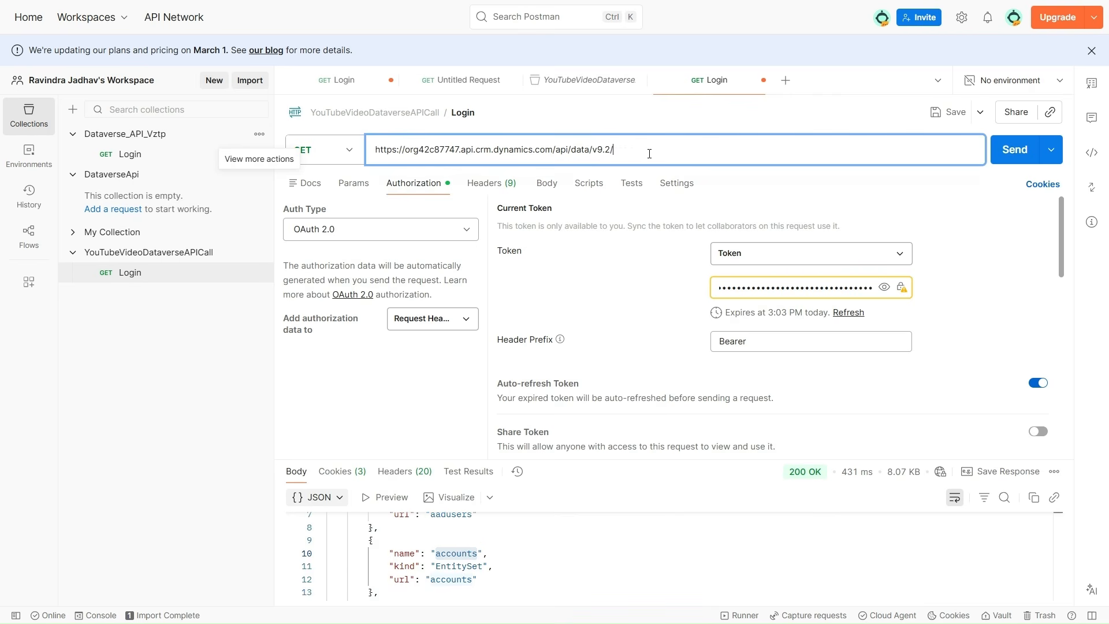
key("Tab")
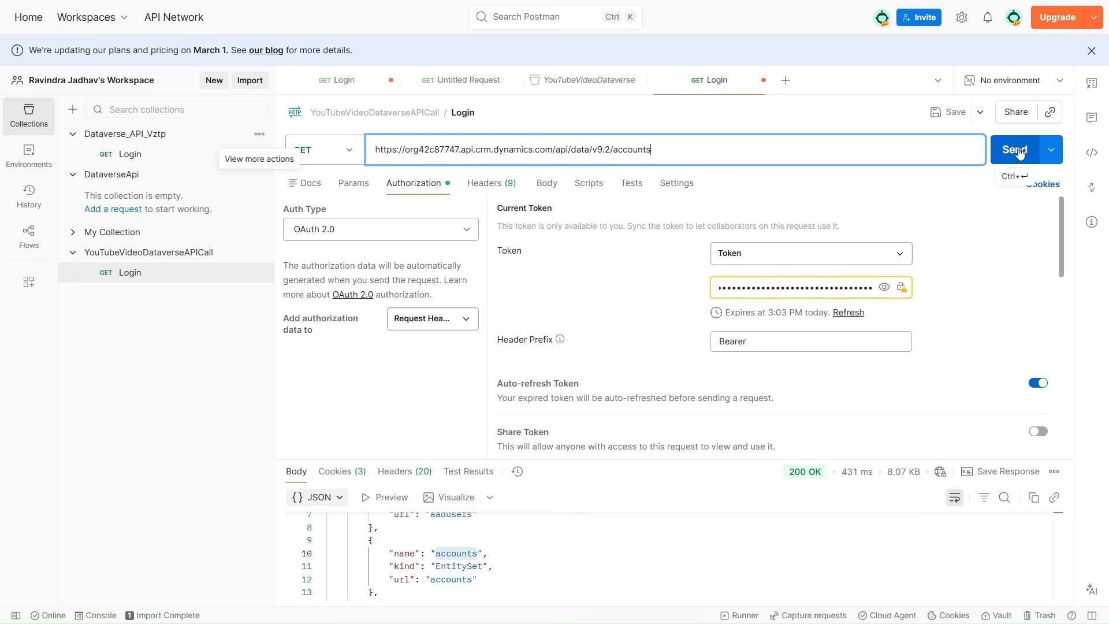
left_click(1019, 151)
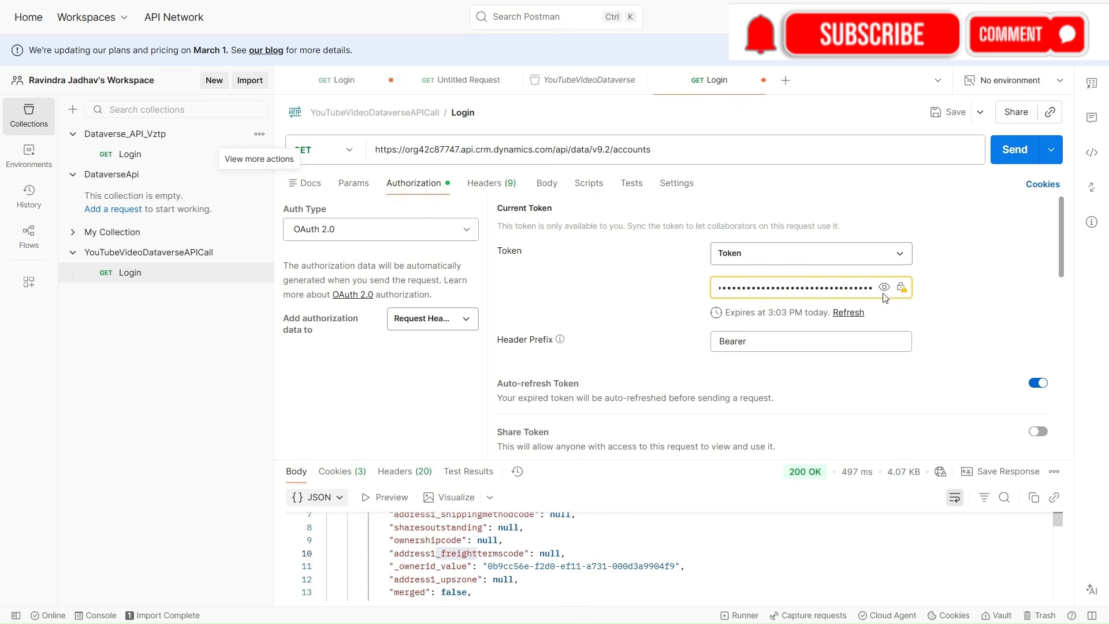
scroll(631, 521, "up", 3)
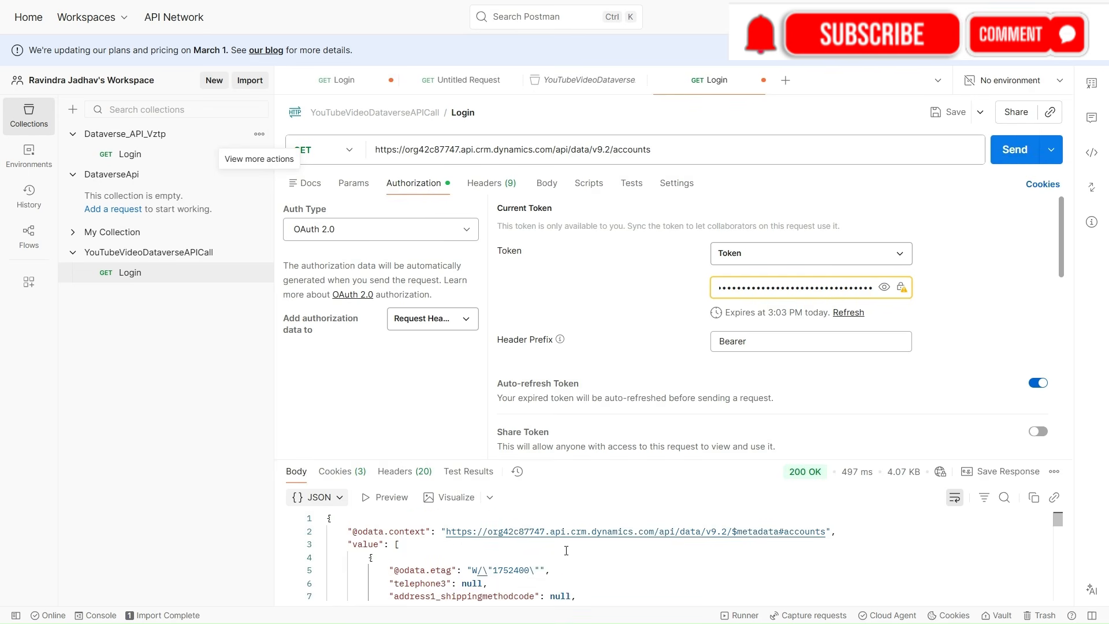